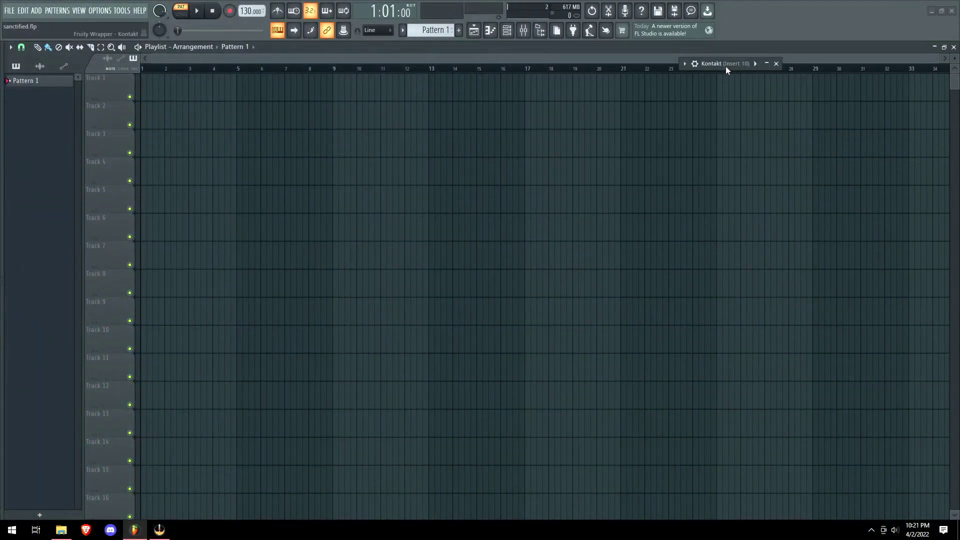
Expand the collapsed Kontakt plugin window, place it over the playlist and play a note in Playbox.
click(725, 66)
drag(733, 64, 222, 62)
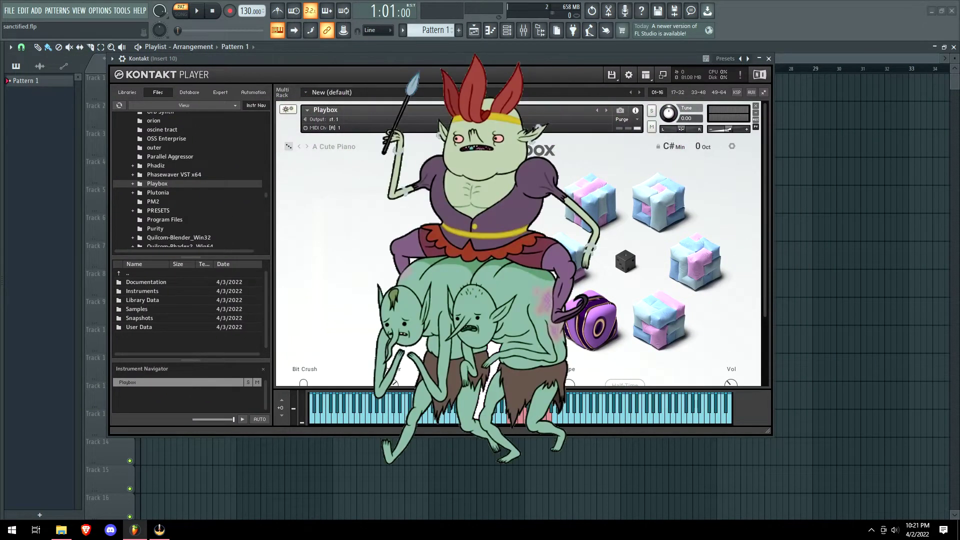
key(q)
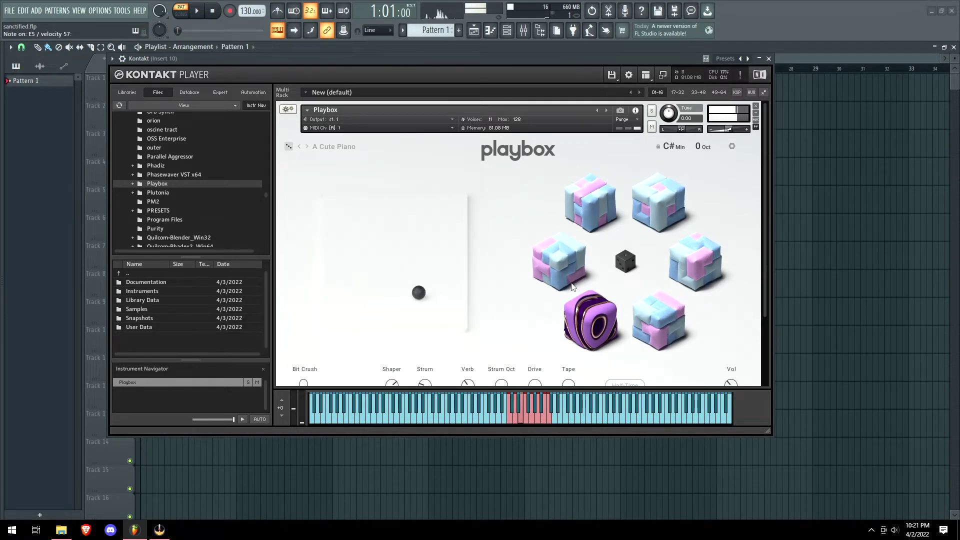
Lower Bit Crush to its minimum and set Shaper to 0 % on the A Cute Piano preset.
scroll(302, 350, down, 1)
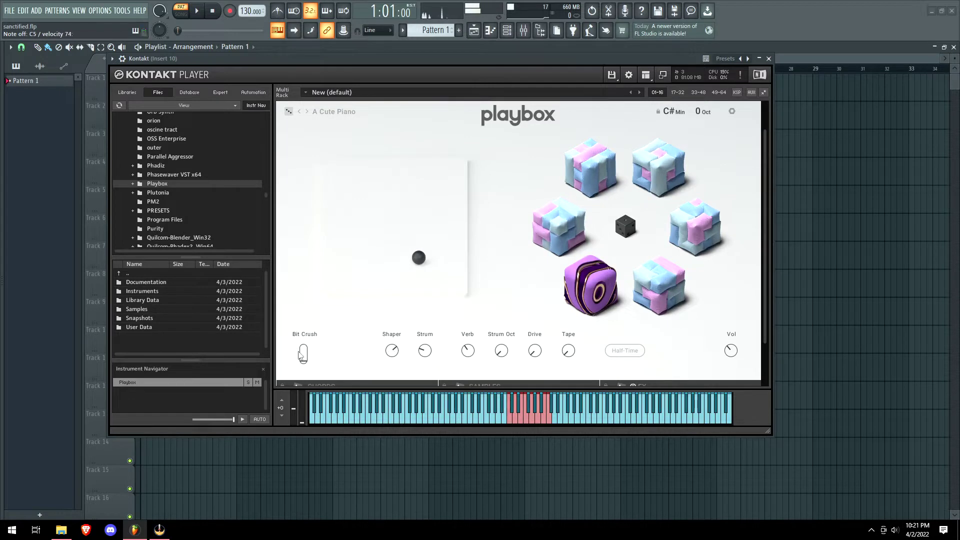
scroll(302, 350, down, 1)
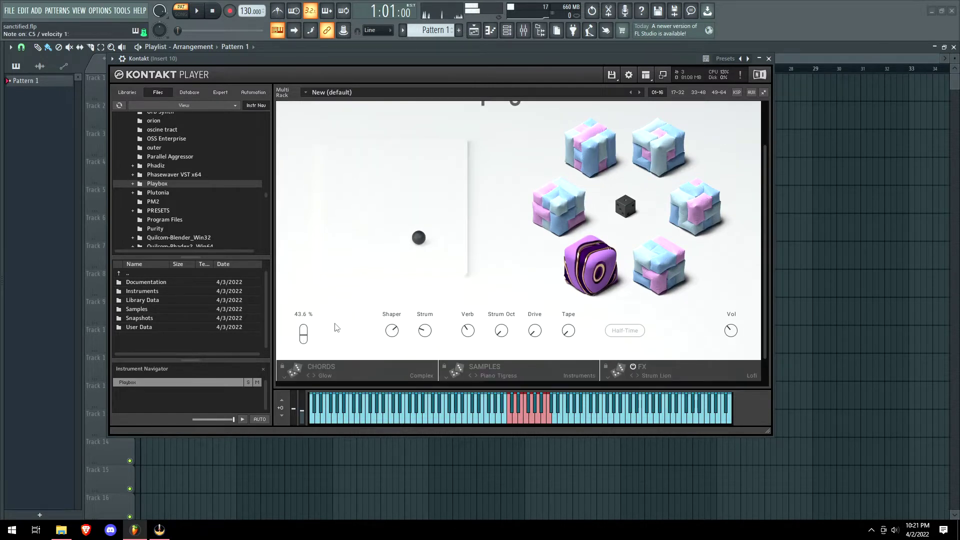
scroll(337, 328, down, 1)
drag(304, 324, 304, 345)
drag(392, 315, 393, 350)
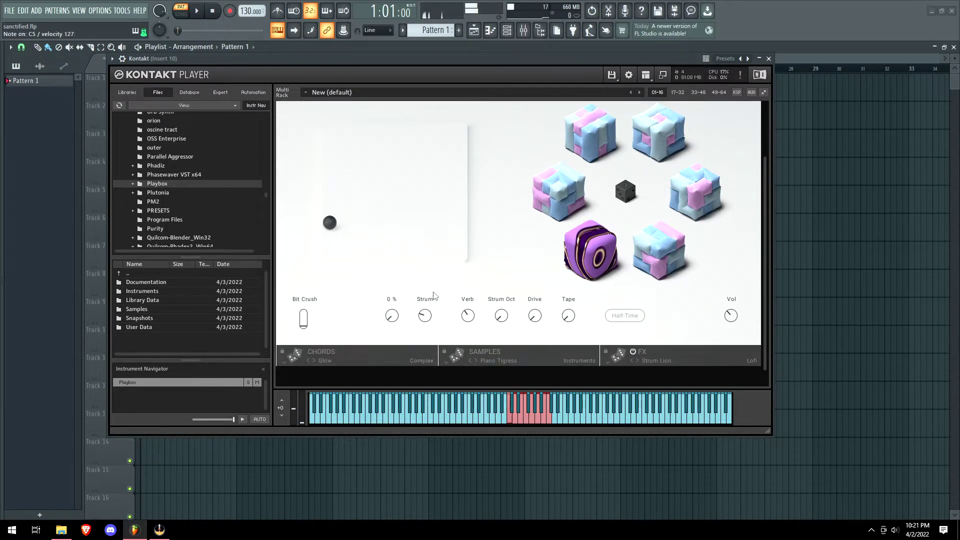
scroll(499, 281, up, 3)
scroll(595, 139, up, 1)
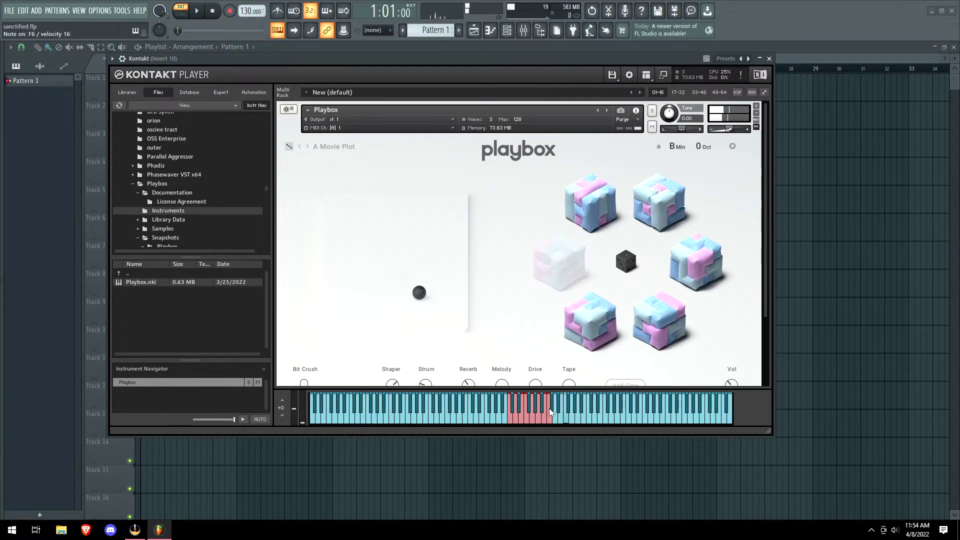
Audition the A Movie Plot and A Music Box Lullaby presets by playing several of the highlighted chord keys.
click(514, 419)
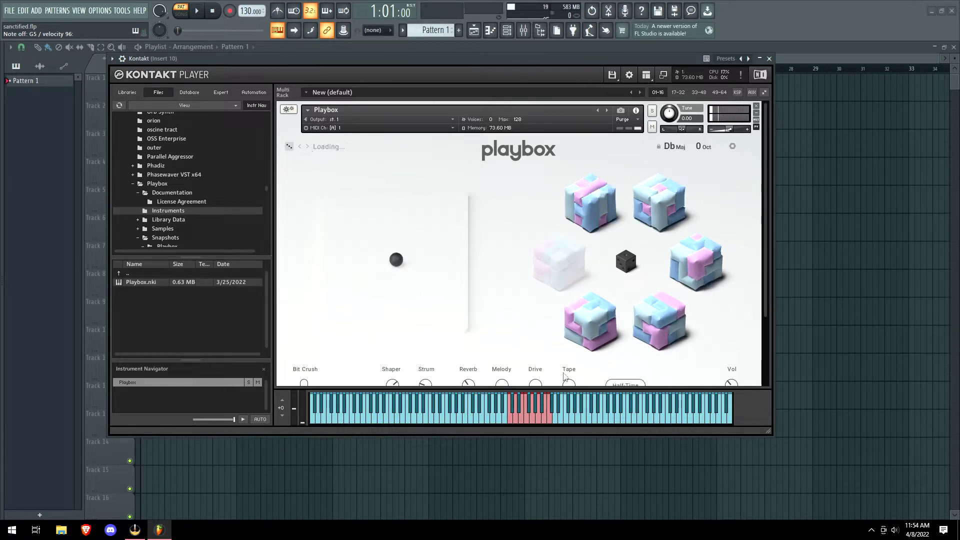
click(533, 421)
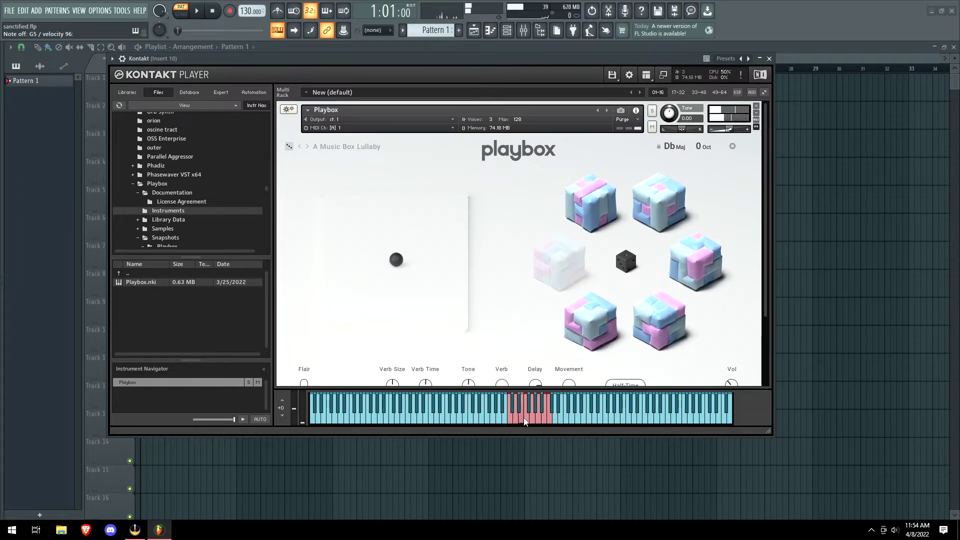
click(508, 419)
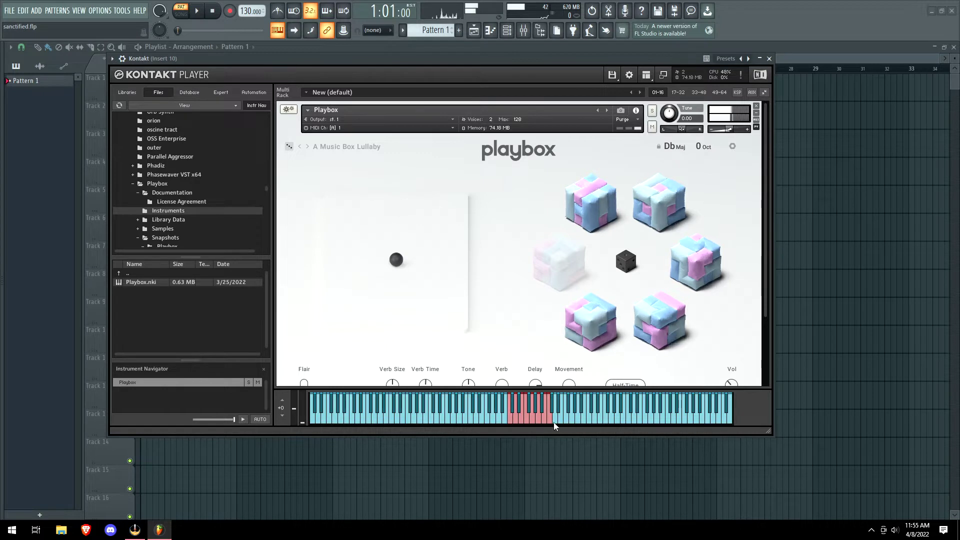
click(549, 422)
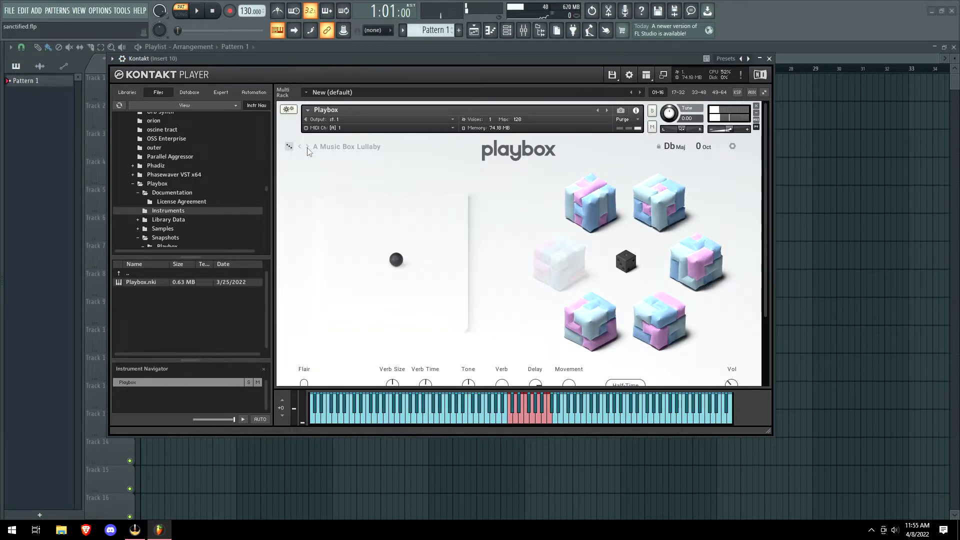
Load the A Rainy Day preset and audition it with several of the highlighted chord keys.
click(307, 146)
click(541, 423)
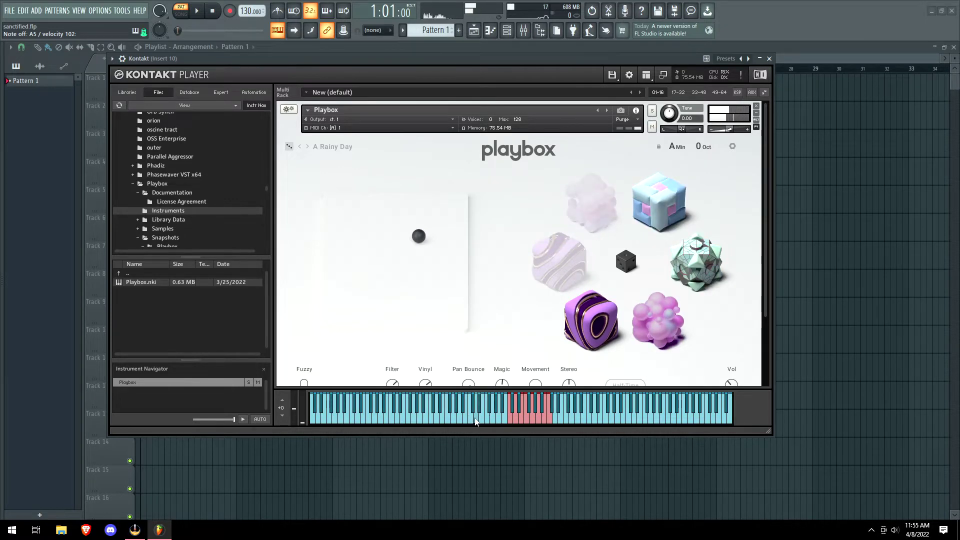
click(532, 421)
click(534, 422)
click(522, 422)
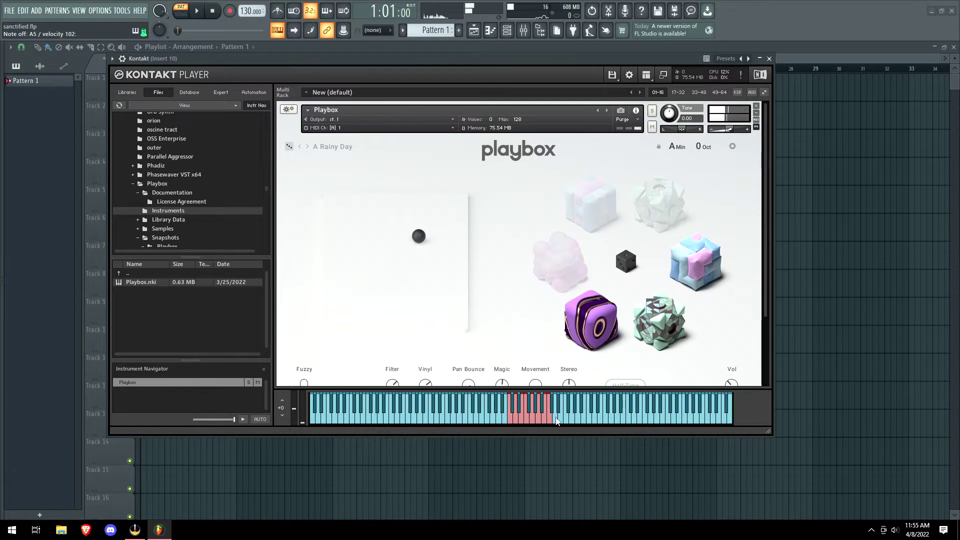
click(538, 415)
Load the Admire You preset, audition it and randomise the global preset.
click(308, 147)
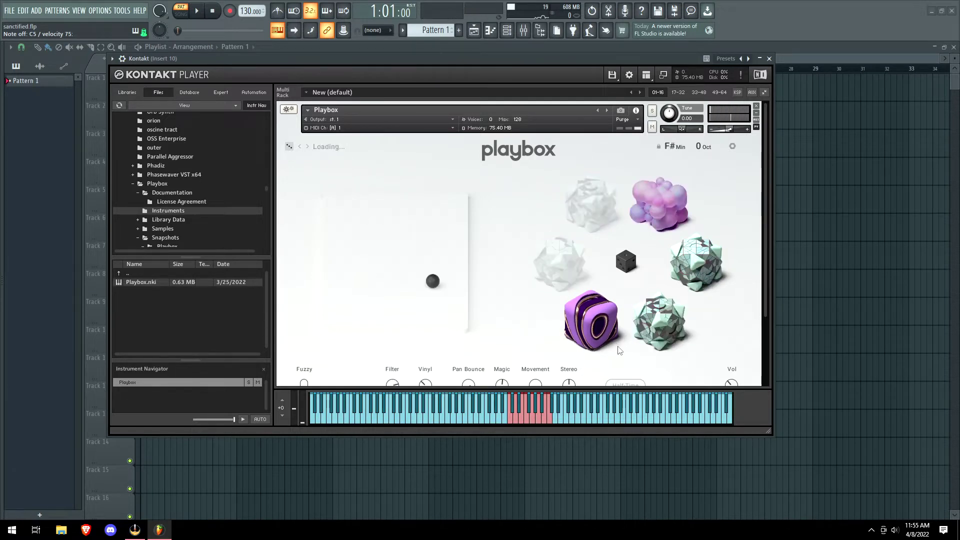
scroll(615, 284, down, 1)
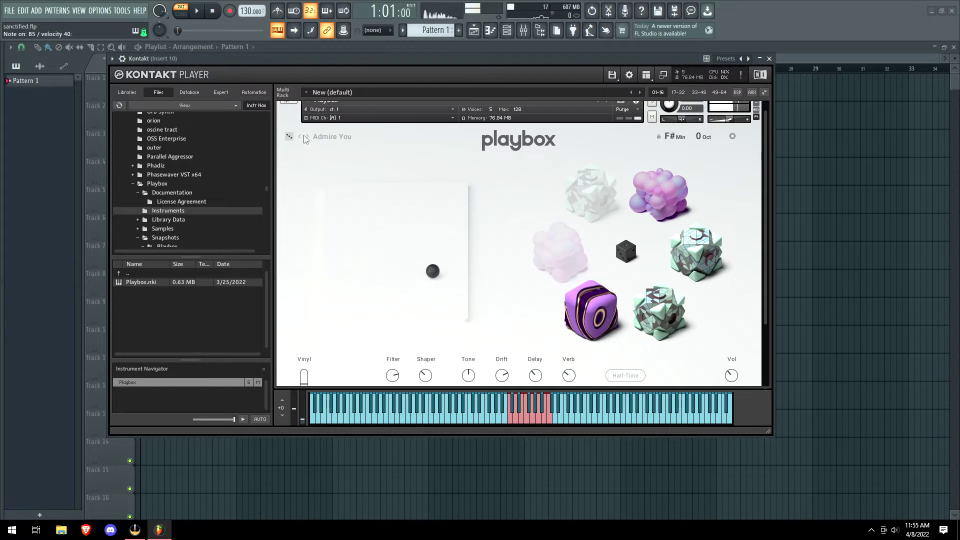
click(289, 138)
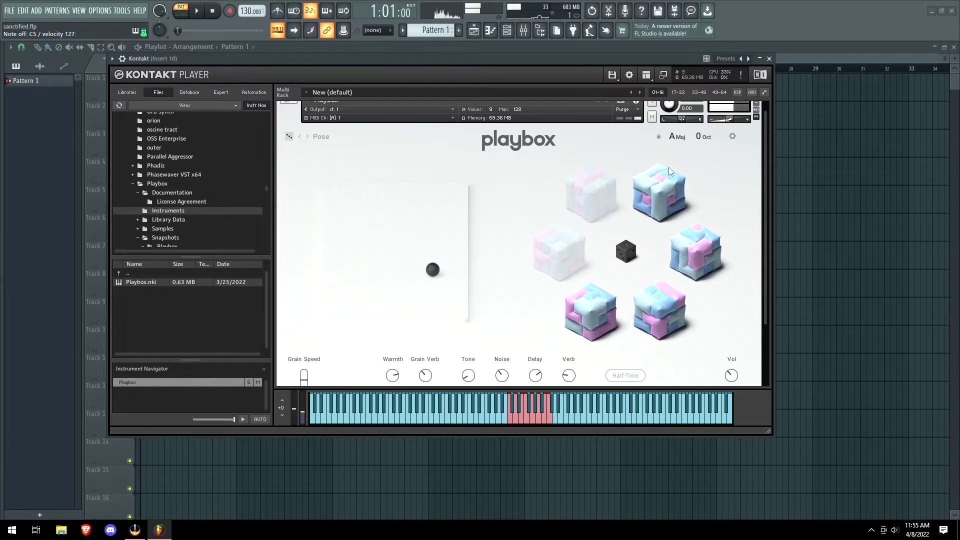
Load the Symbolic preset from the Synths category of the global preset browser.
click(317, 137)
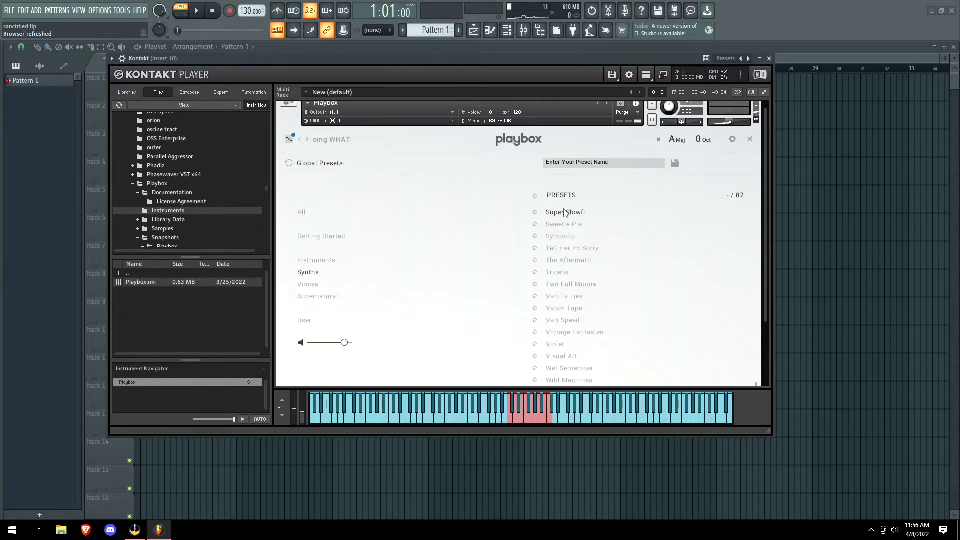
click(568, 241)
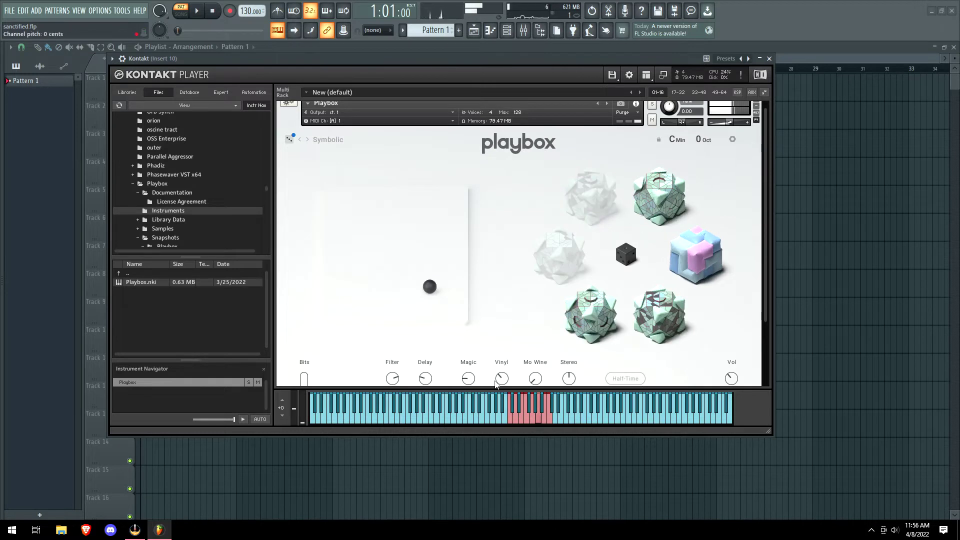
Set Symbolic's Magic to 75.8 %, raise Mo Wine, and randomise the whole sound with the central dice.
drag(469, 380, 473, 345)
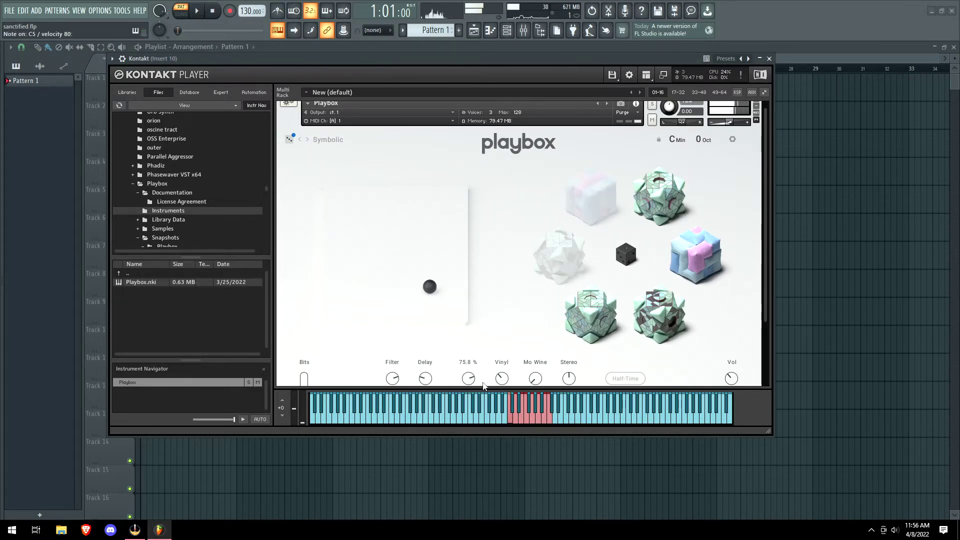
mouse_move(538, 358)
mouse_down()
mouse_move(499, 389)
mouse_move(540, 370)
mouse_up()
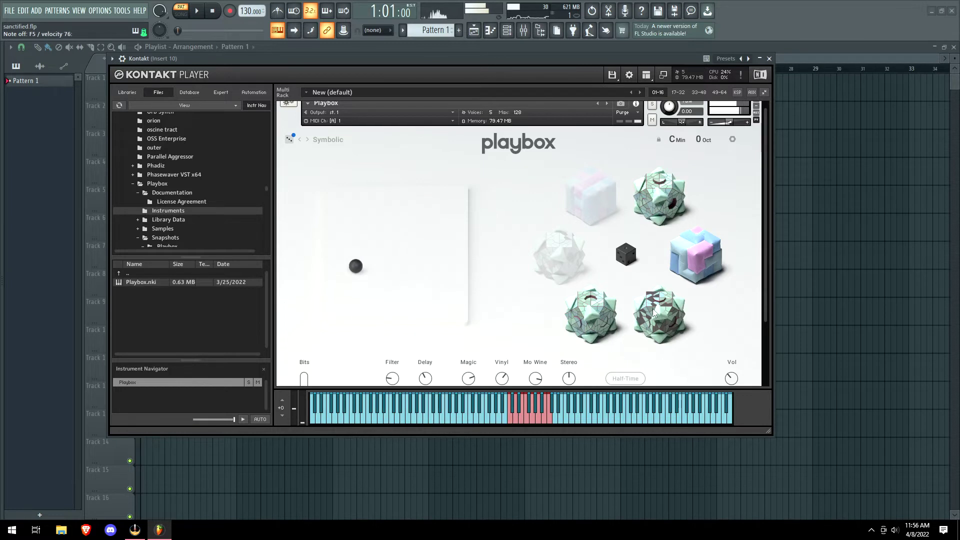
click(625, 255)
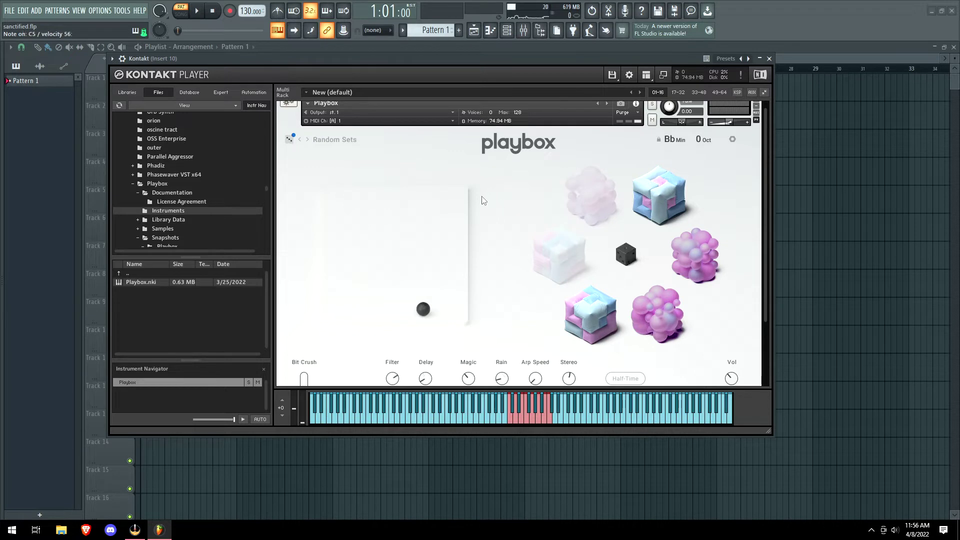
Load the Tell Her Im Sorry preset and raise its Bit Crush to the maximum.
click(308, 139)
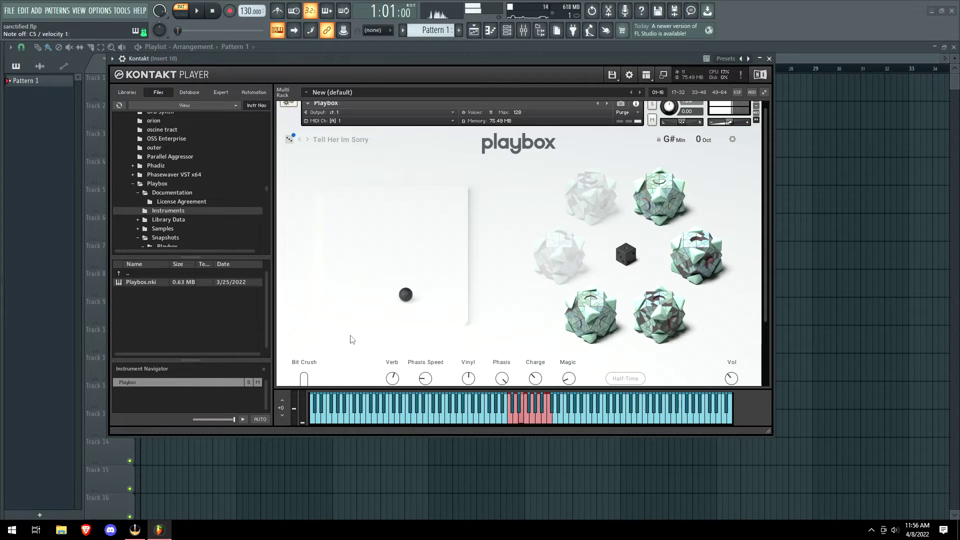
scroll(320, 362, down, 1)
mouse_move(306, 372)
mouse_down()
mouse_move(307, 356)
mouse_move(305, 378)
mouse_up()
scroll(306, 375, up, 5)
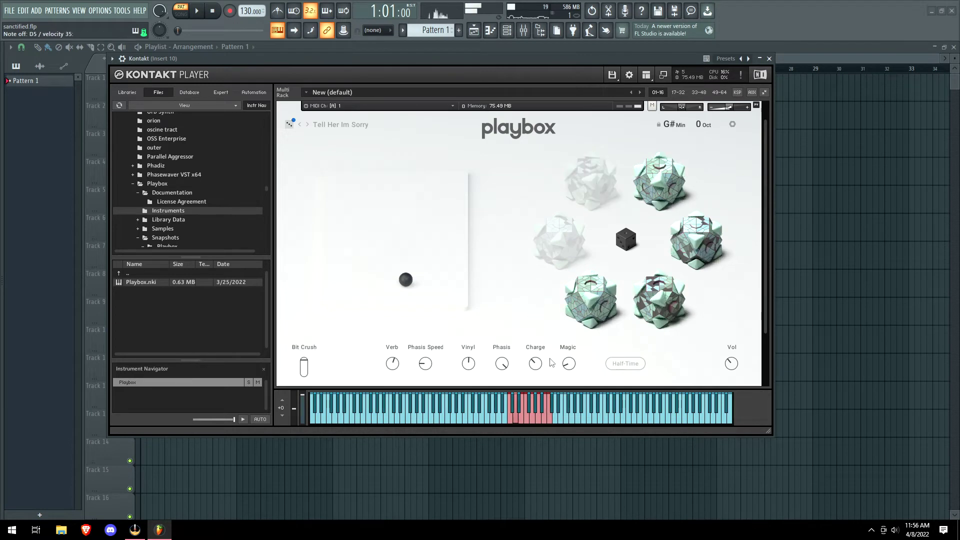
Load The Aftermath preset and set Grain Verb to 75.4 % and Verb Time to 61.6 %.
scroll(505, 373, up, 1)
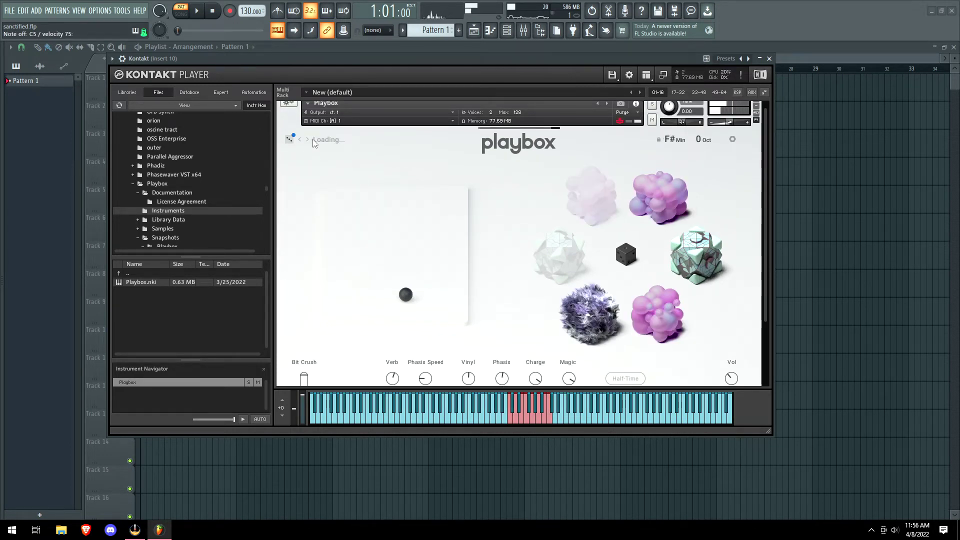
scroll(583, 279, down, 1)
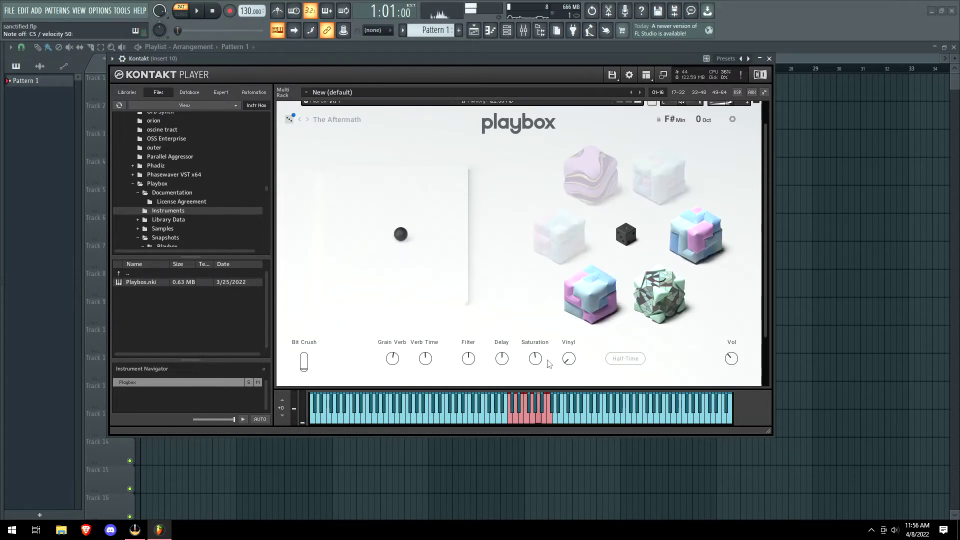
mouse_move(393, 359)
mouse_down()
mouse_move(393, 338)
mouse_move(394, 372)
mouse_up()
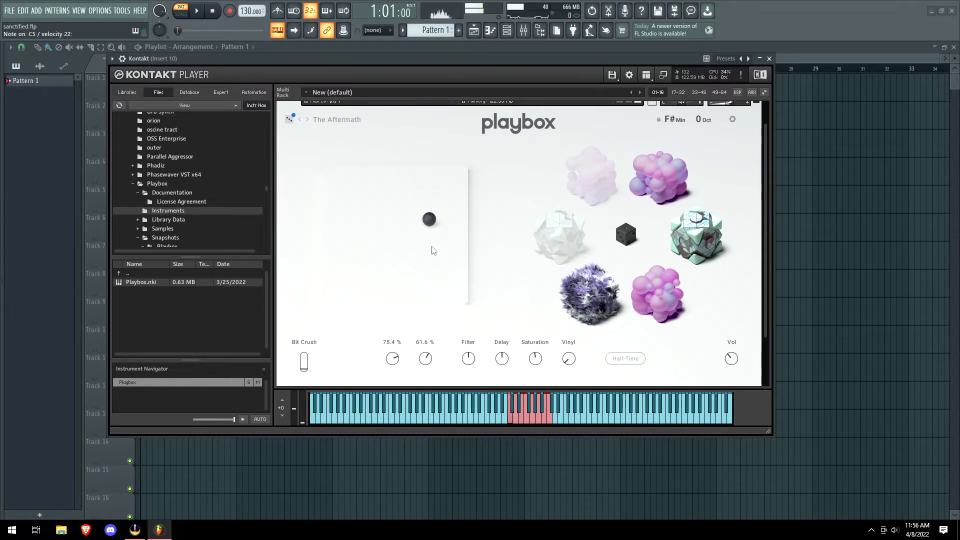
Load the Triceps preset and look over its macro controls and its chord, sample and FX sections.
click(308, 120)
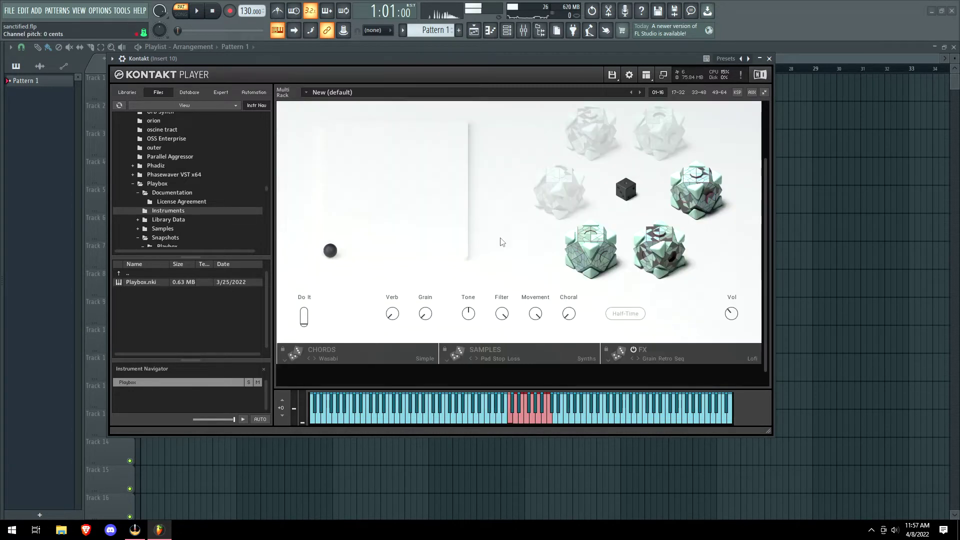
scroll(480, 240, down, 3)
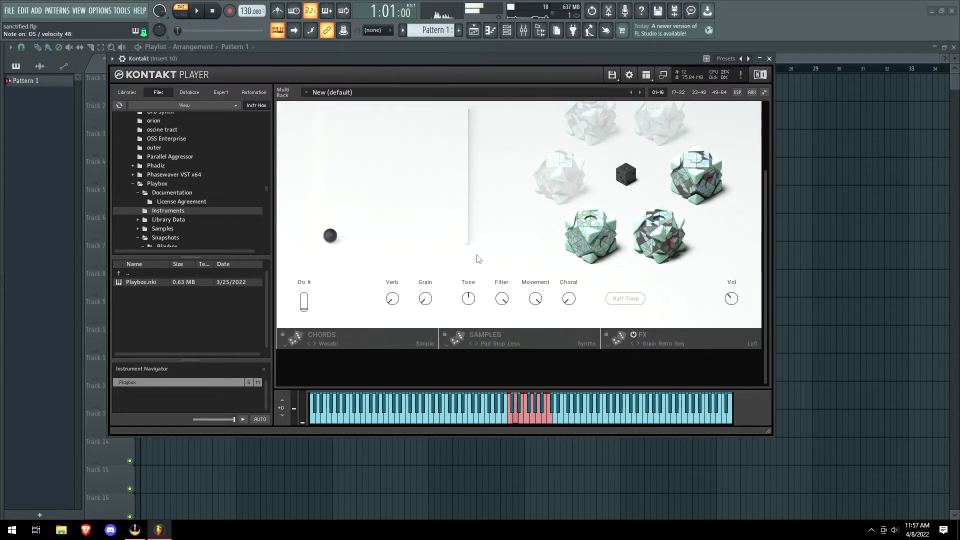
scroll(493, 247, up, 3)
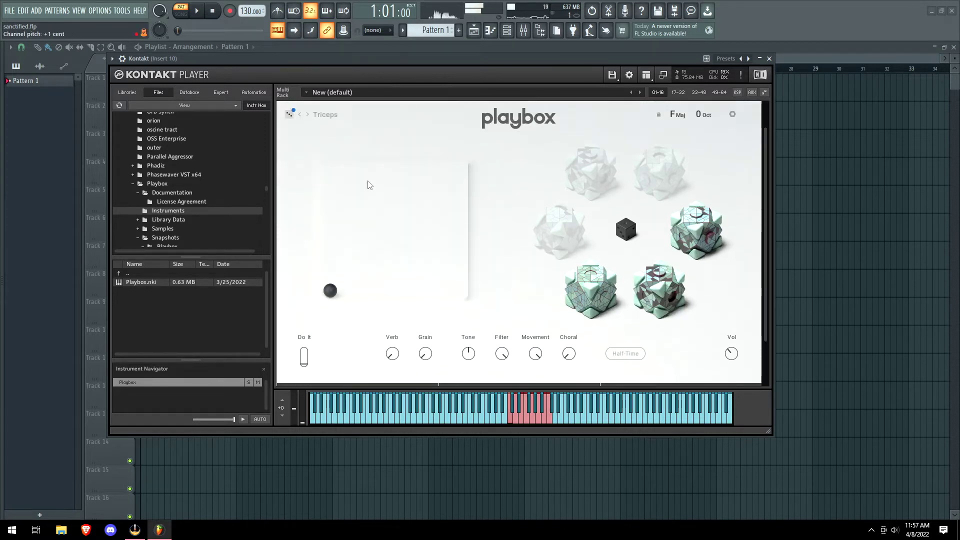
Load the Two Full Moons preset and look over its macro controls and its chord, sample and FX sections.
click(308, 116)
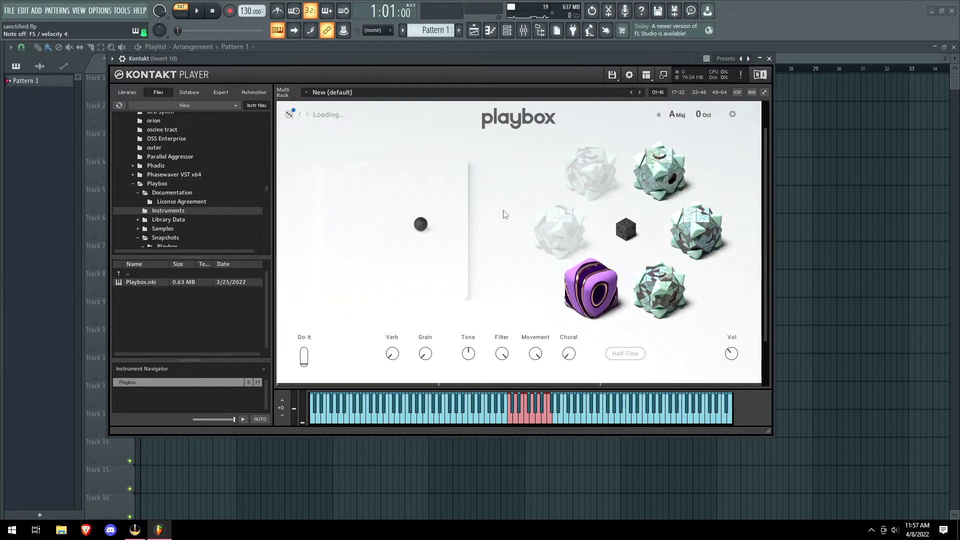
scroll(511, 221, down, 3)
scroll(514, 259, down, 1)
scroll(471, 239, up, 4)
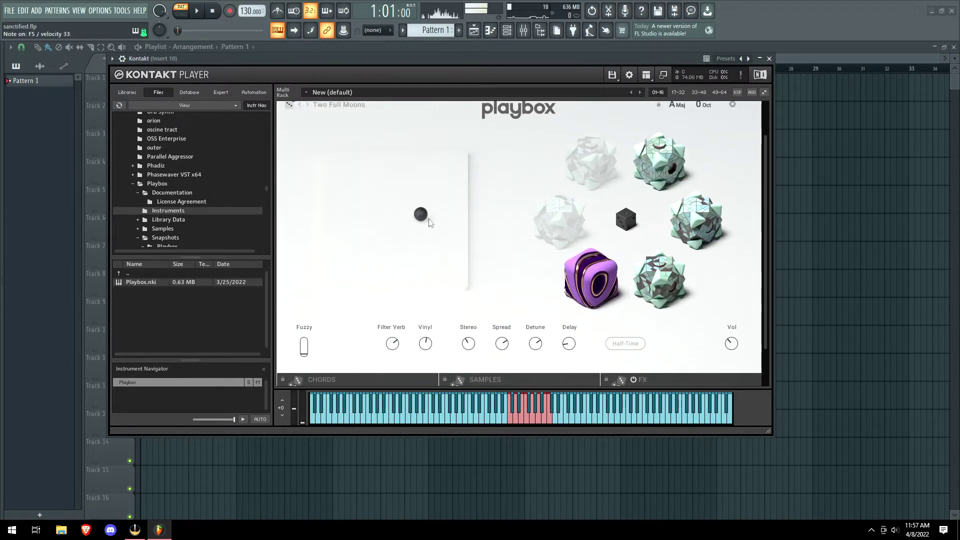
scroll(556, 235, down, 1)
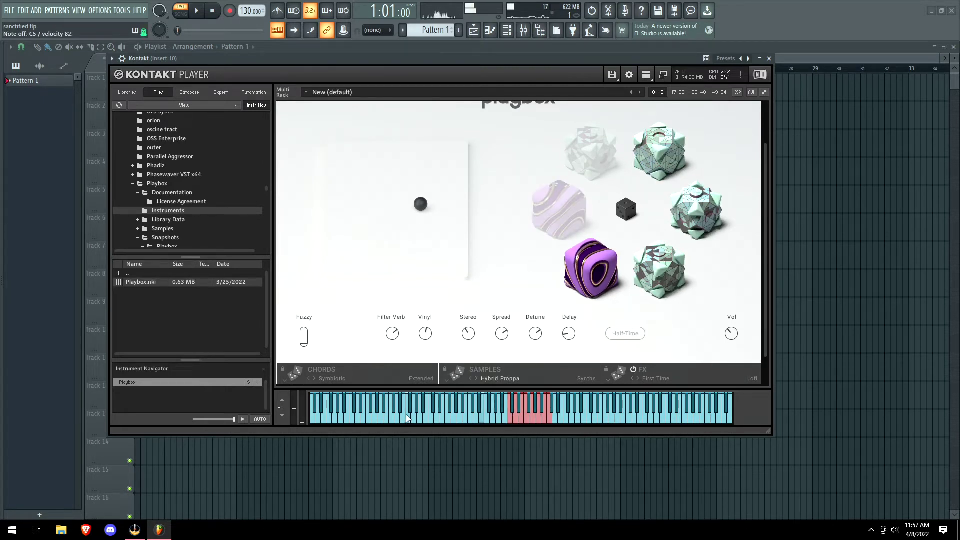
Change the chord set to Tied Hands, the samples to Piano Ac Mood and the FX to Strum Hype.
scroll(360, 328, down, 1)
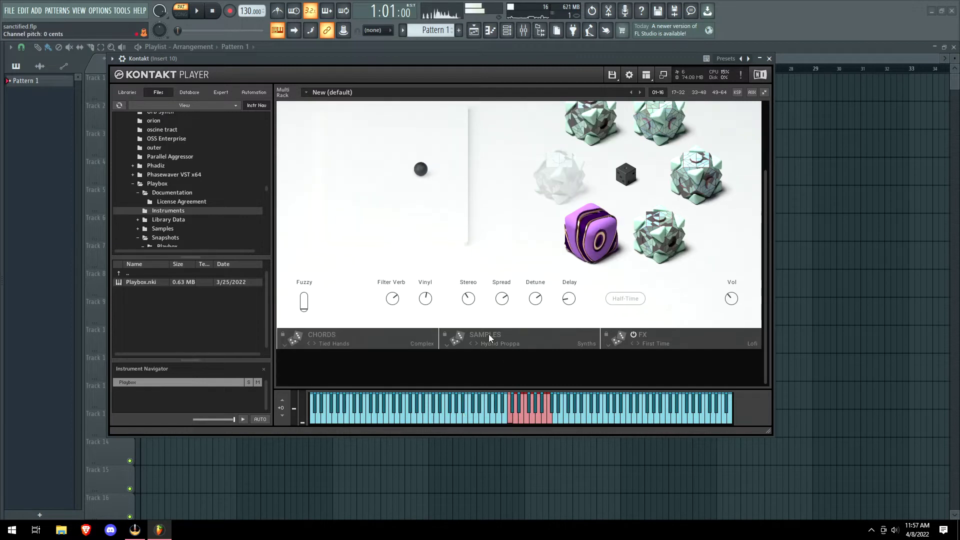
click(488, 334)
click(639, 339)
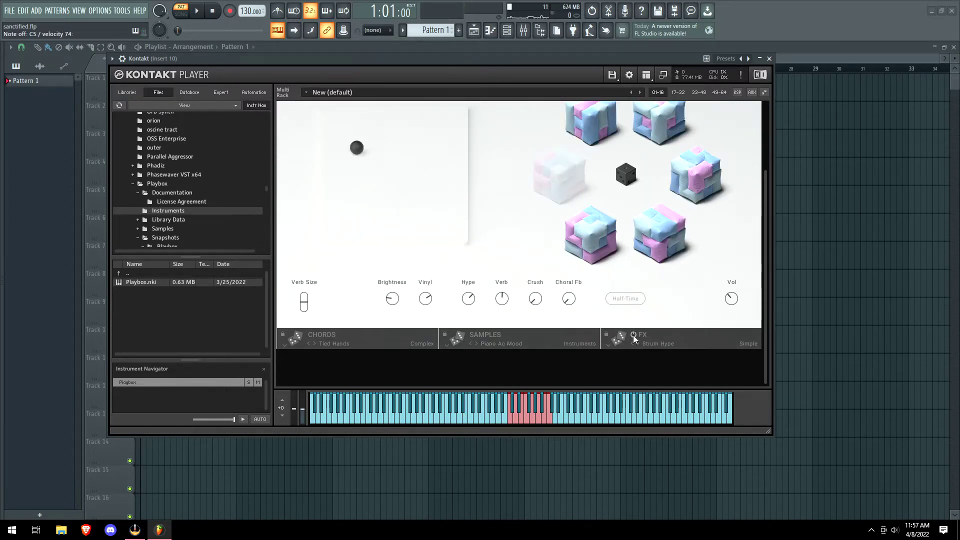
Open the FX editor for Strum Hype and set the compressor threshold to 15.2 dB.
click(609, 341)
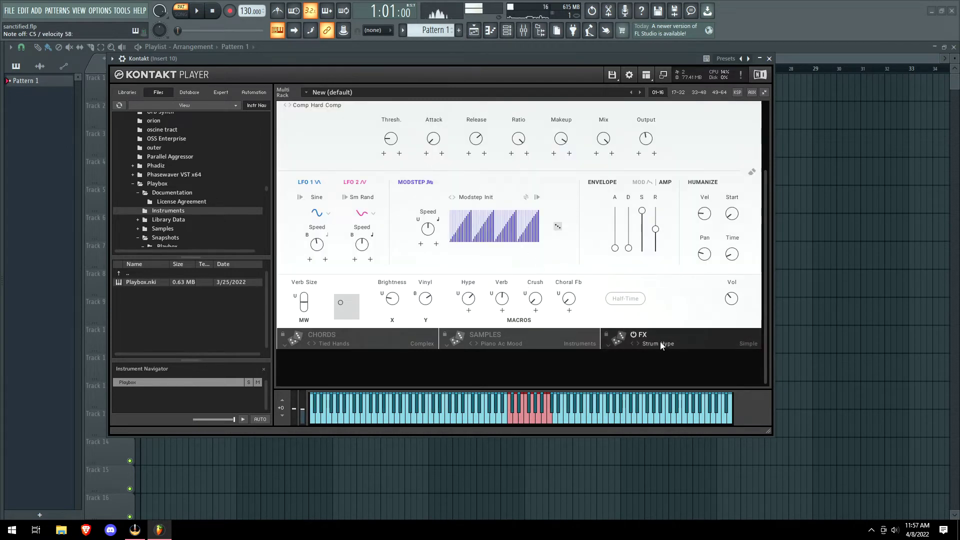
scroll(560, 217, up, 2)
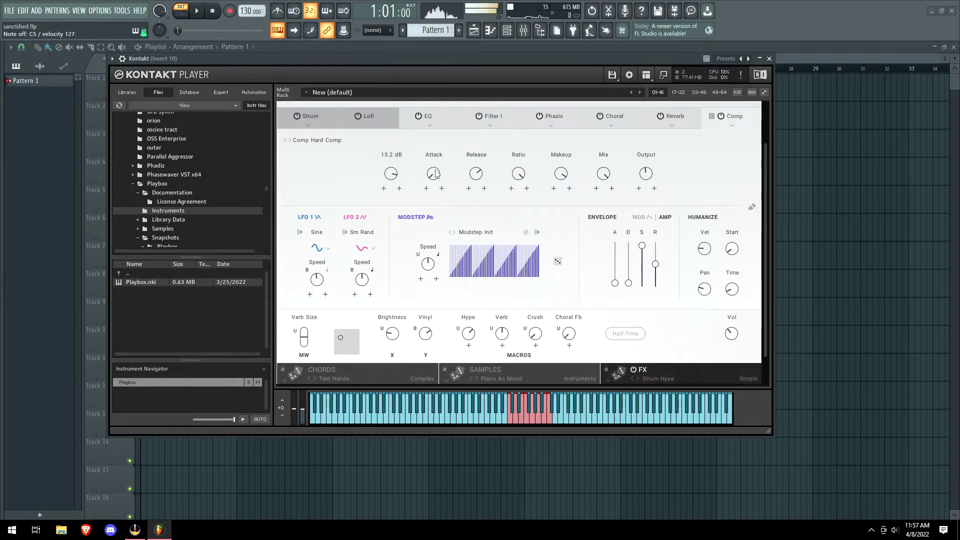
Look through the EQ and Filter I effects, and raise the feedback of the Phasis effect.
click(426, 120)
click(490, 126)
click(556, 122)
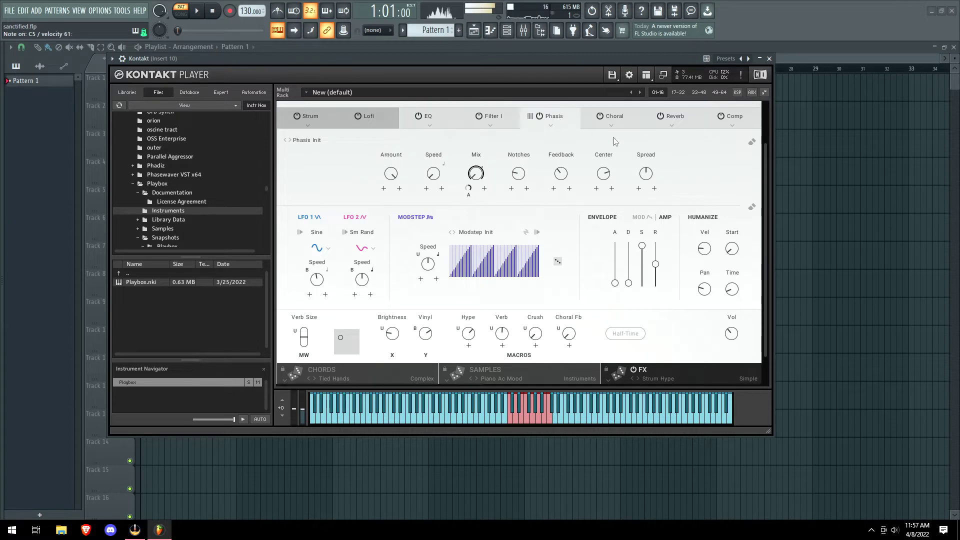
drag(560, 172, 586, 159)
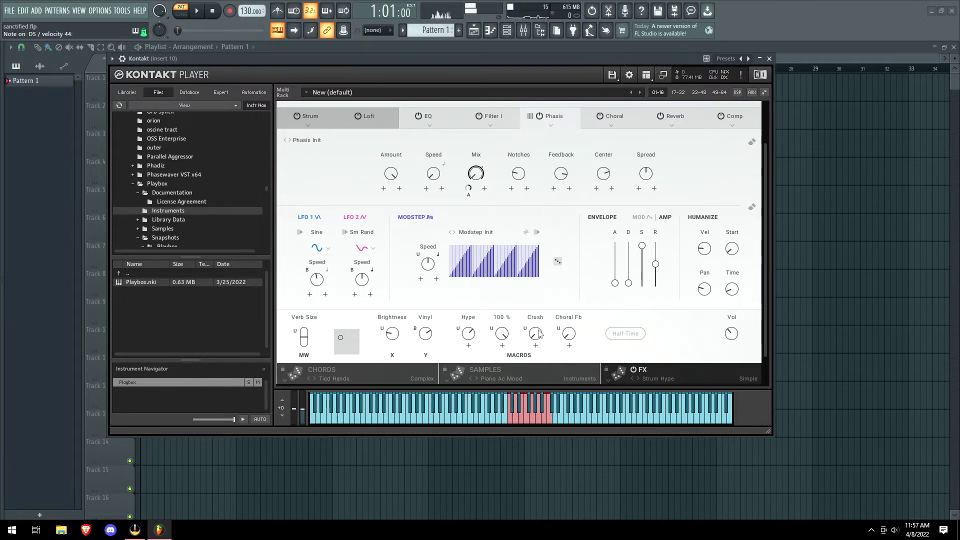
Raise the Brightness and Vinyl macros, set the Modstep speed to 1/2 and lengthen the amp envelope's attack slightly.
drag(394, 336, 429, 275)
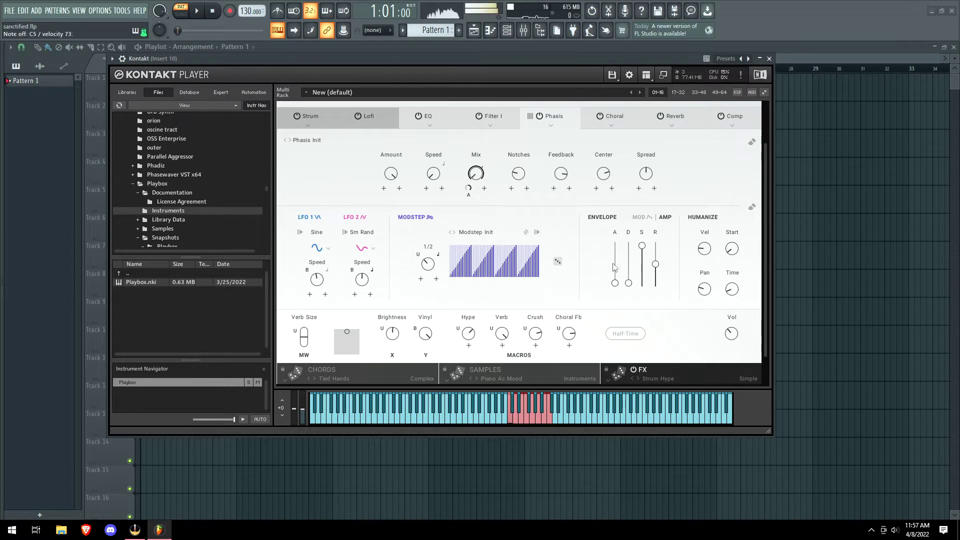
drag(615, 283, 615, 276)
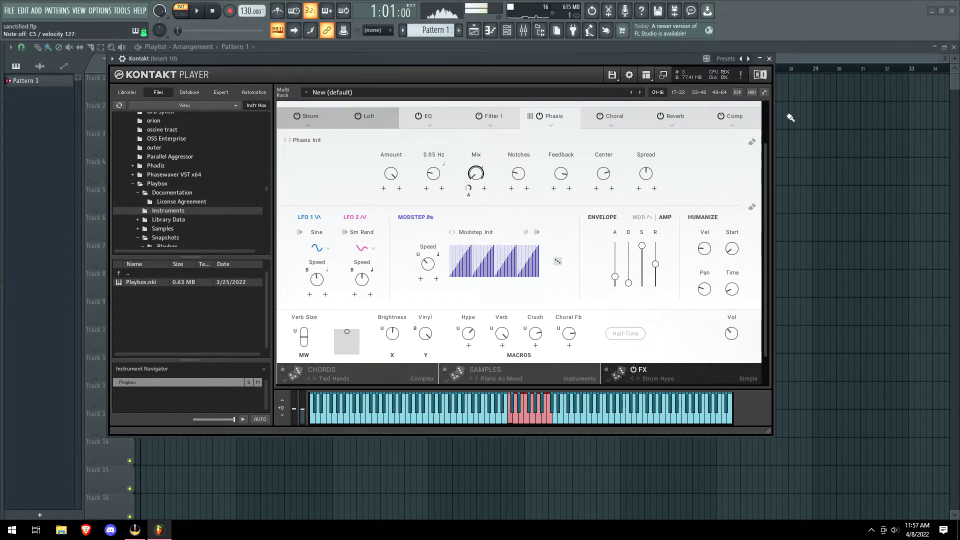
click(764, 93)
click(764, 93)
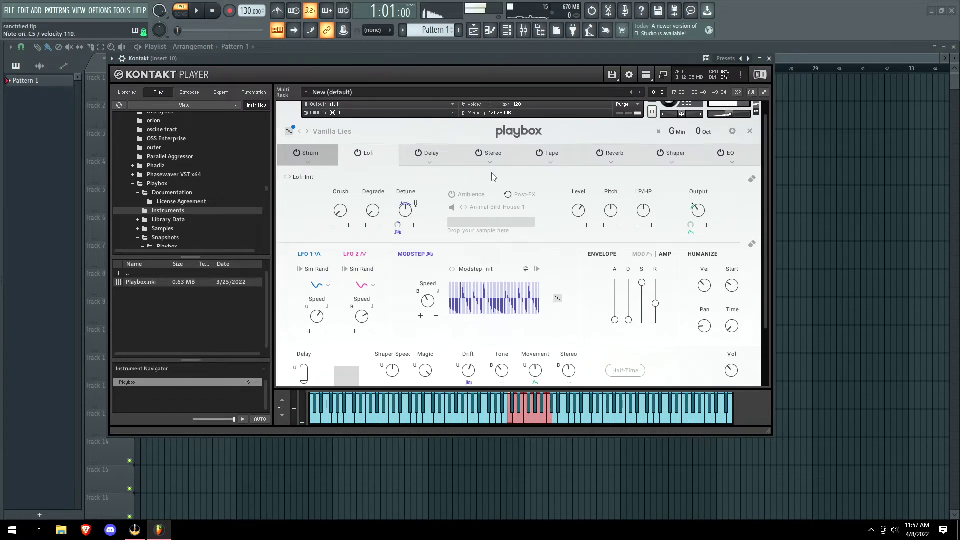
Load the Relish preset from the Voices category of the global presets.
click(505, 148)
click(338, 148)
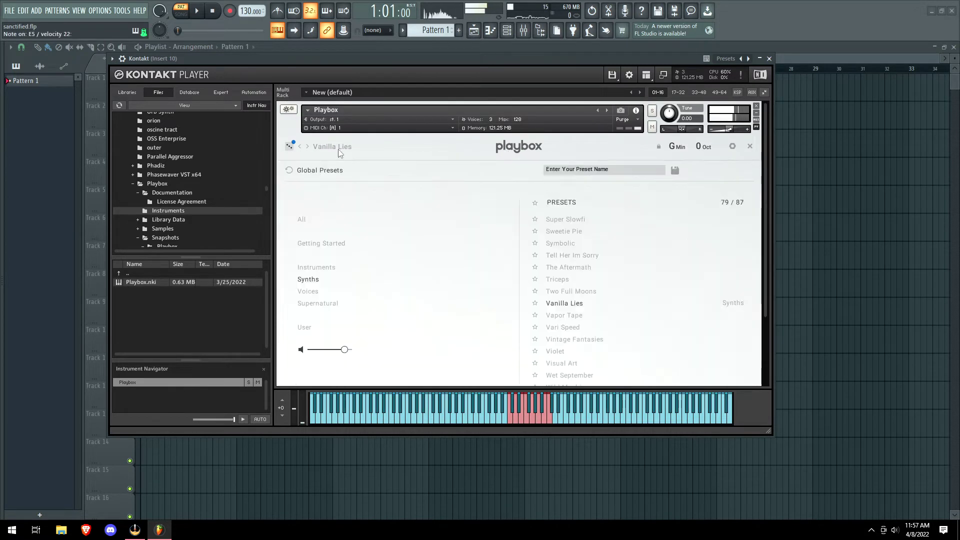
click(319, 294)
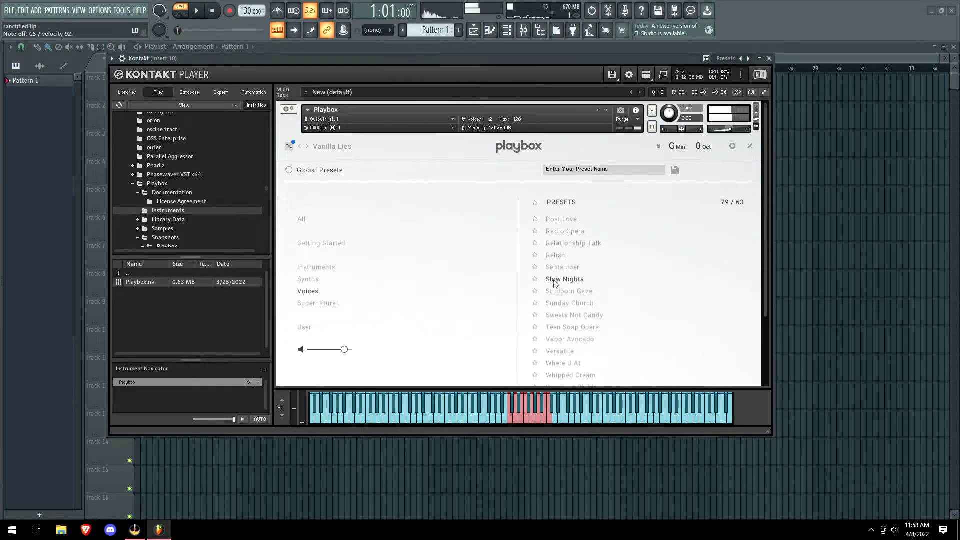
click(555, 256)
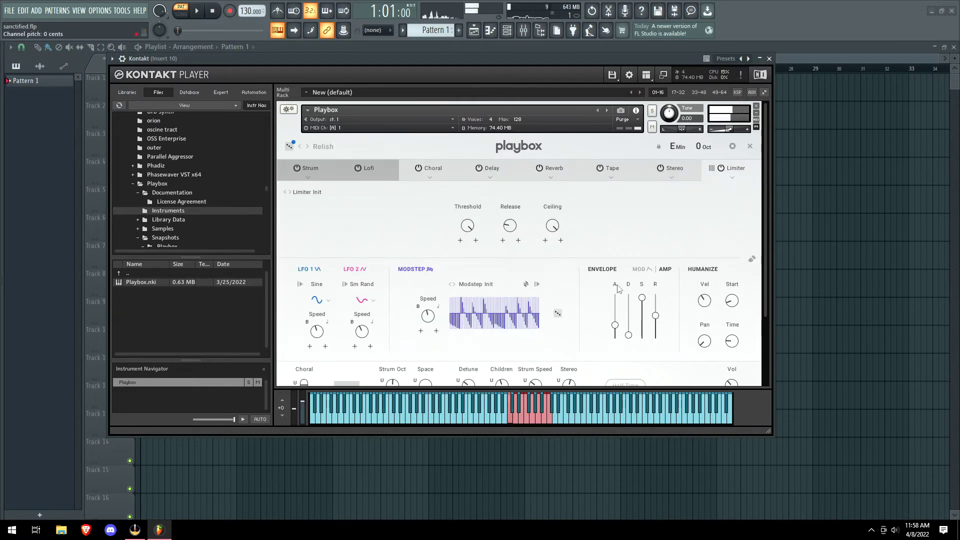
Look over the Relish preset's macro controls, chord matrix and sample grid.
scroll(704, 324, down, 1)
scroll(704, 324, down, 2)
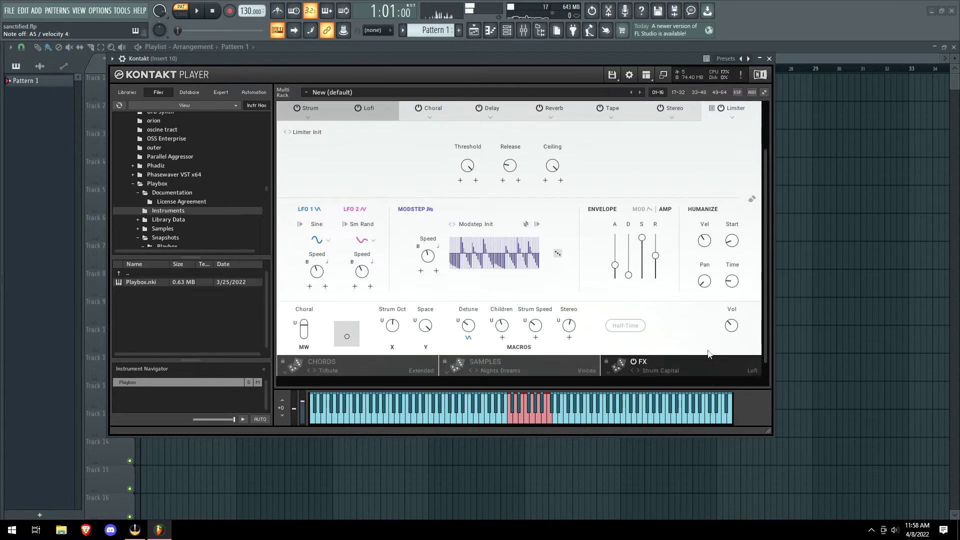
click(646, 358)
click(509, 354)
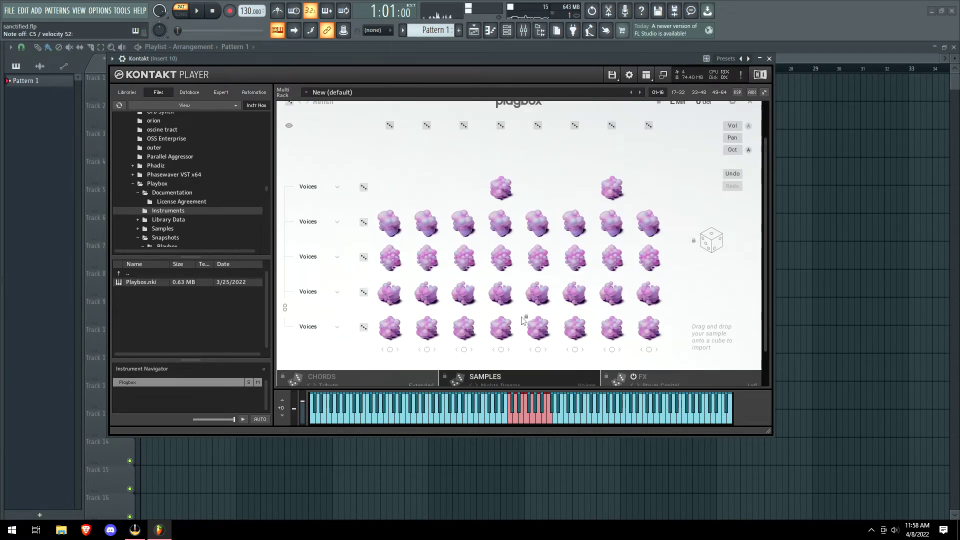
scroll(497, 289, up, 1)
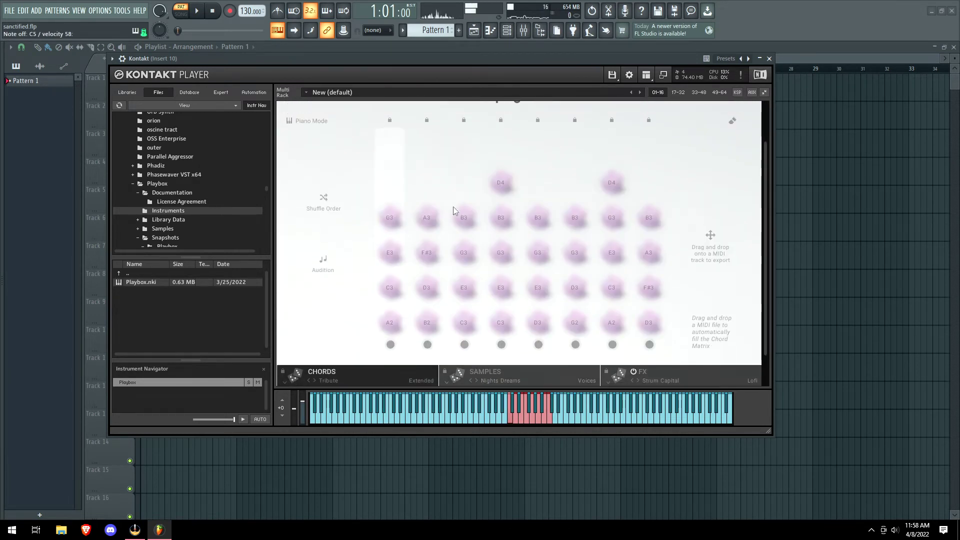
click(516, 375)
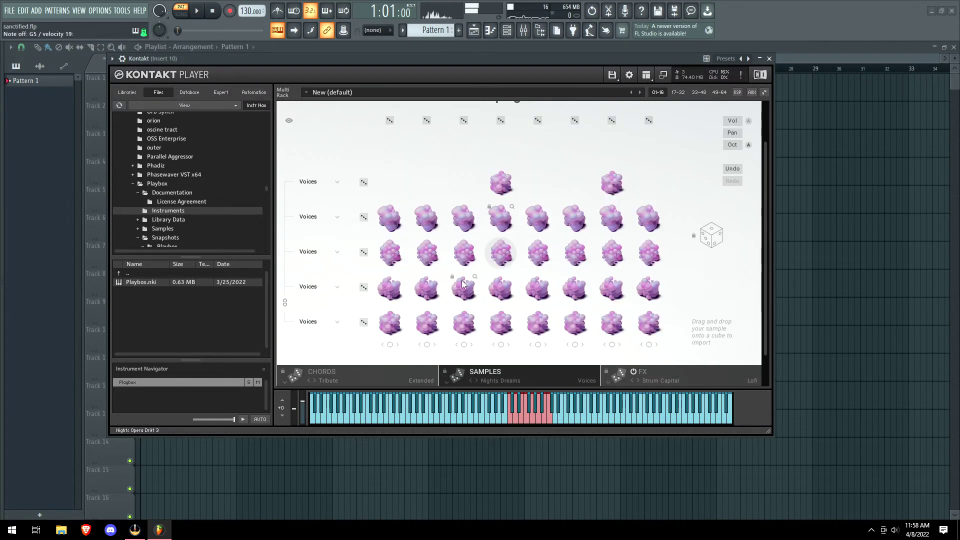
Audition the FX sets Strum Chain and Strum Haunted, and load Strum Box from the Simple category.
click(655, 374)
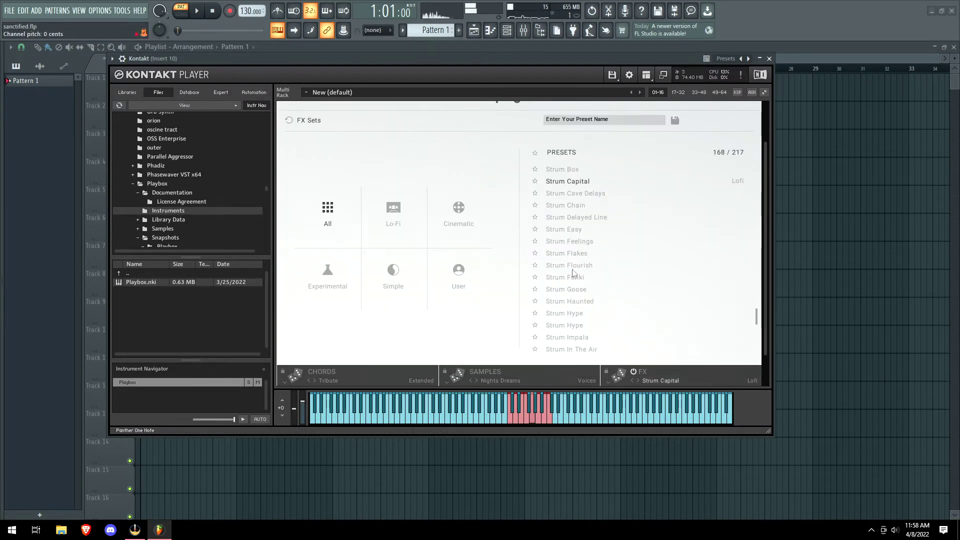
scroll(574, 220, up, 1)
click(574, 214)
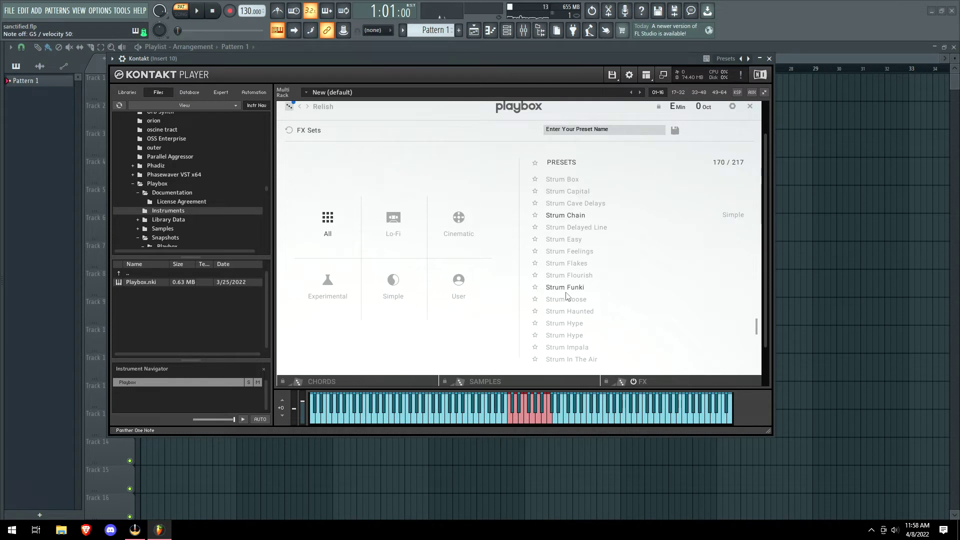
scroll(567, 296, down, 2)
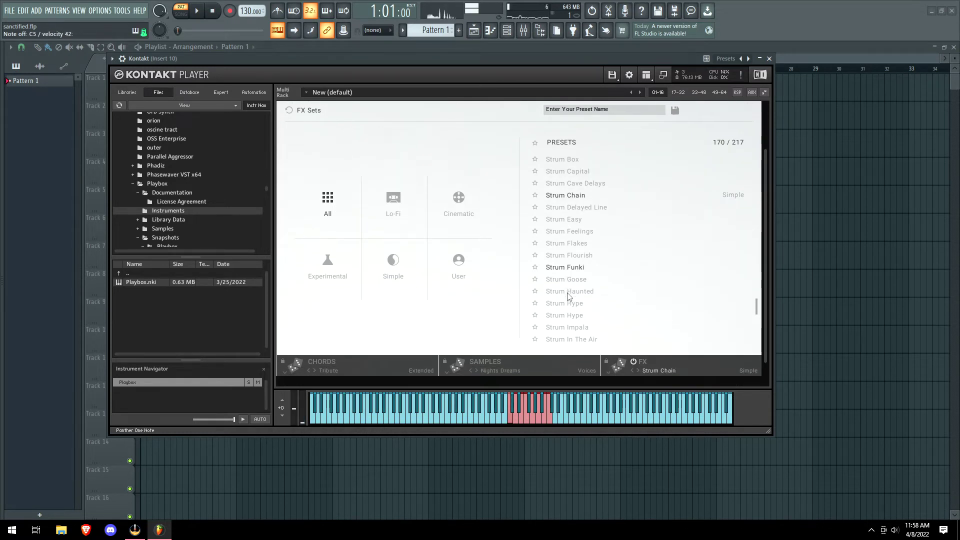
click(573, 292)
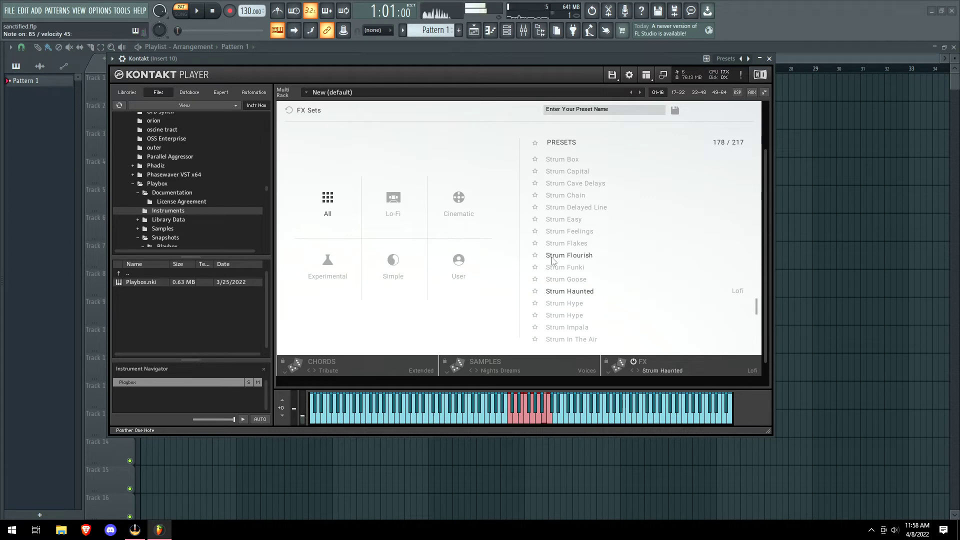
click(393, 263)
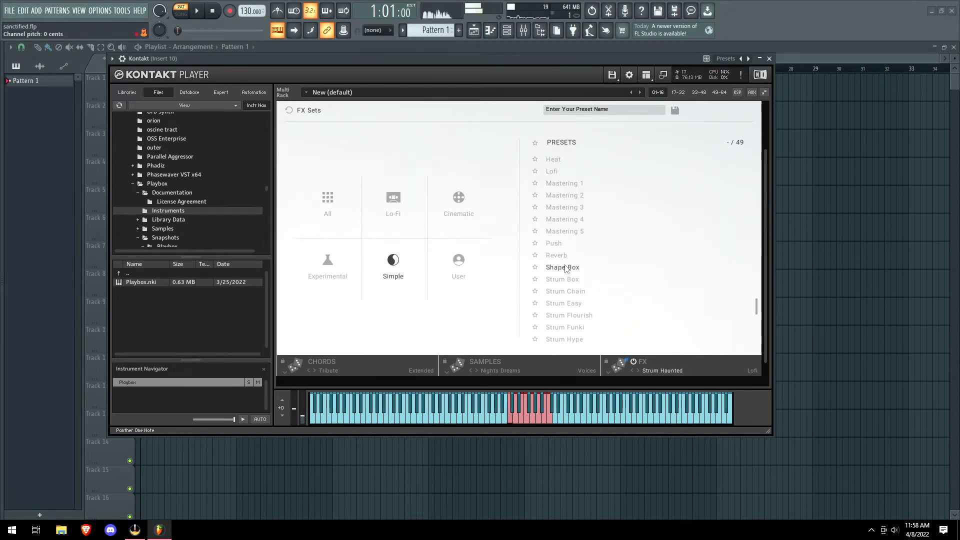
click(563, 282)
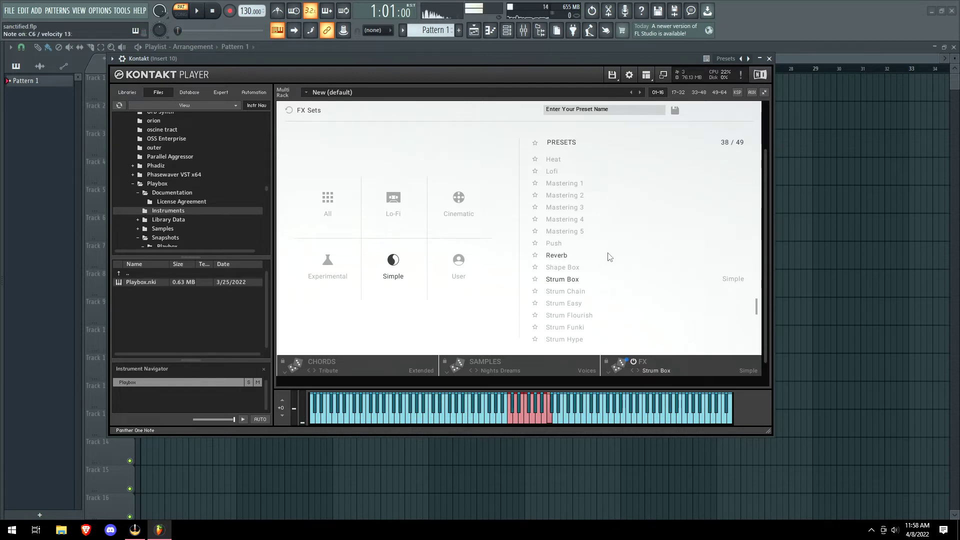
Load the Oblivion preset from the Supernatural category and look over its chord and FX sections.
scroll(608, 268, up, 2)
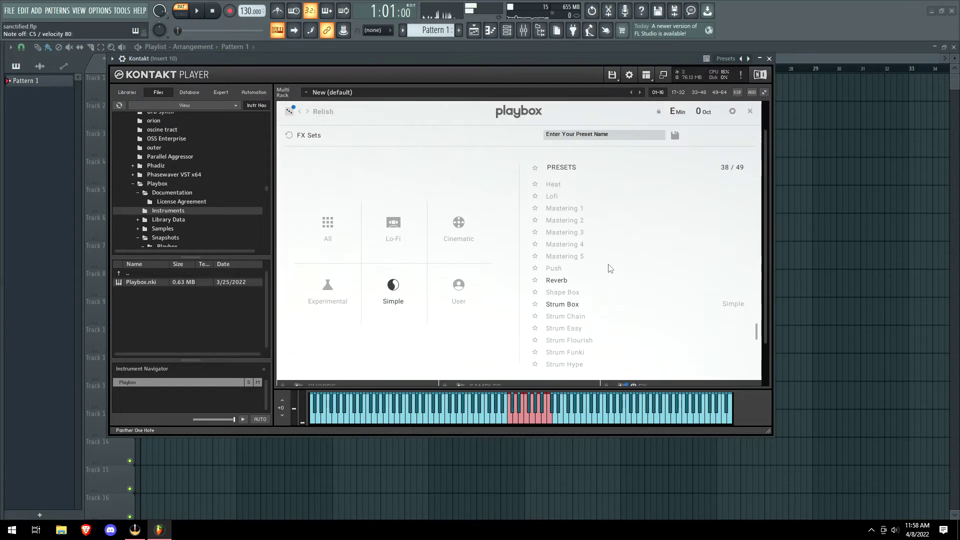
click(497, 129)
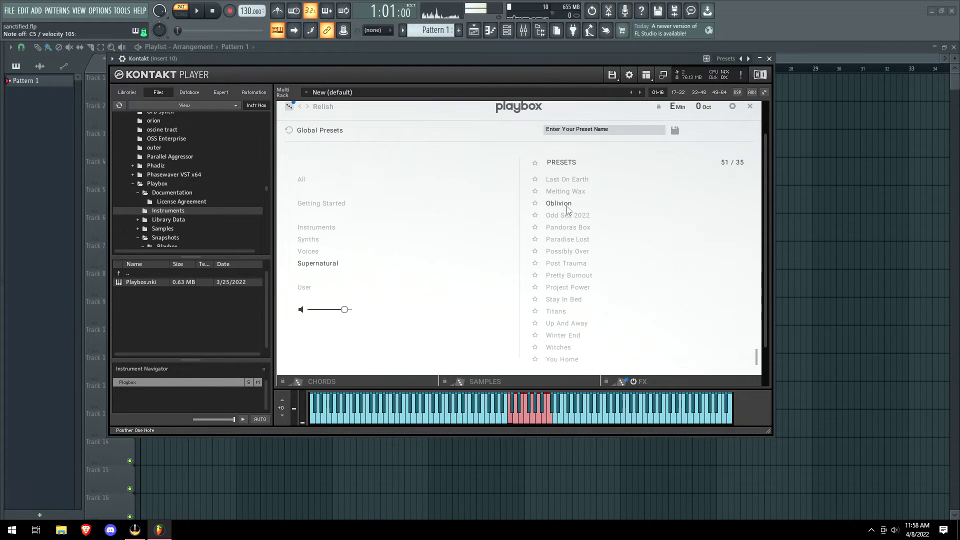
click(564, 206)
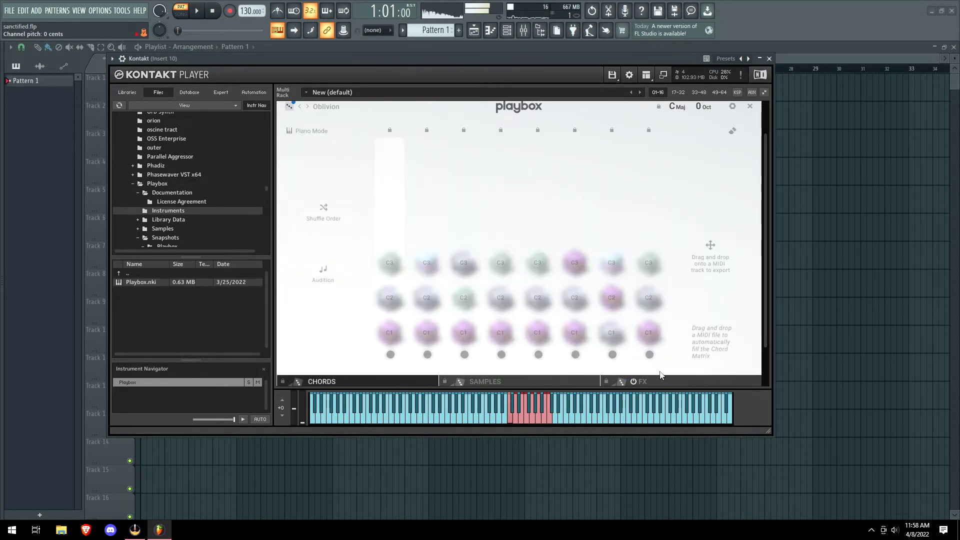
click(645, 382)
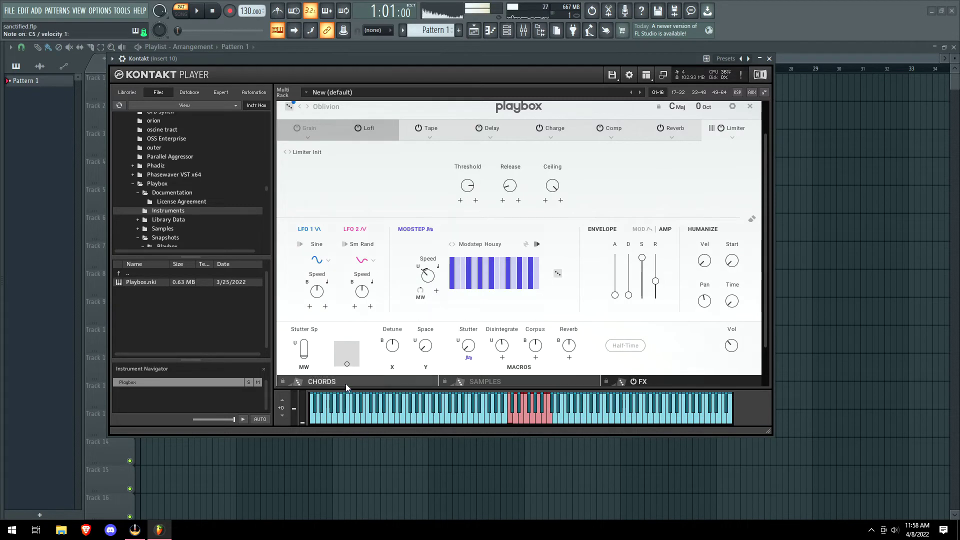
Load the Odd Sea 2022 preset and set Falling to 46.5 %, Delay to 47.5 % and Verb to 60.1 %.
scroll(356, 149, up, 1)
click(307, 116)
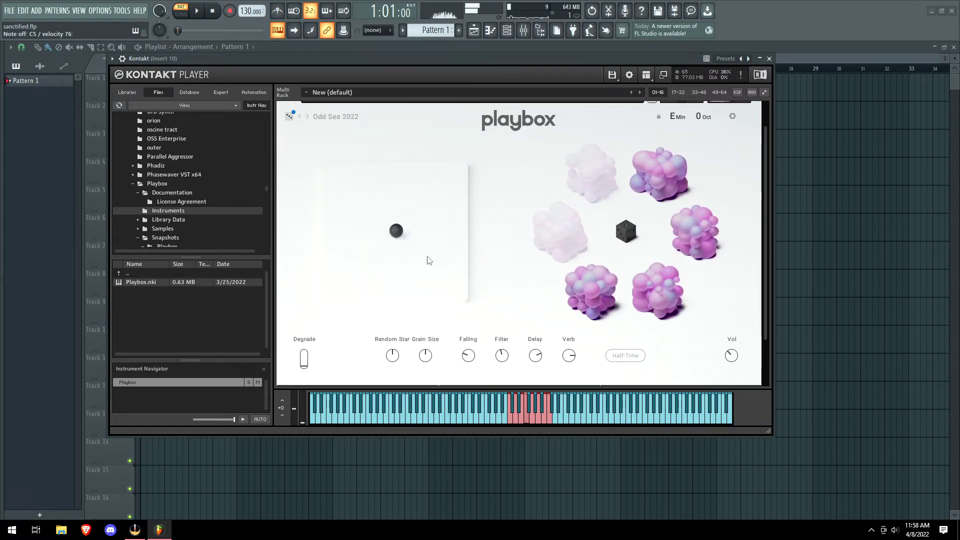
drag(399, 350, 477, 340)
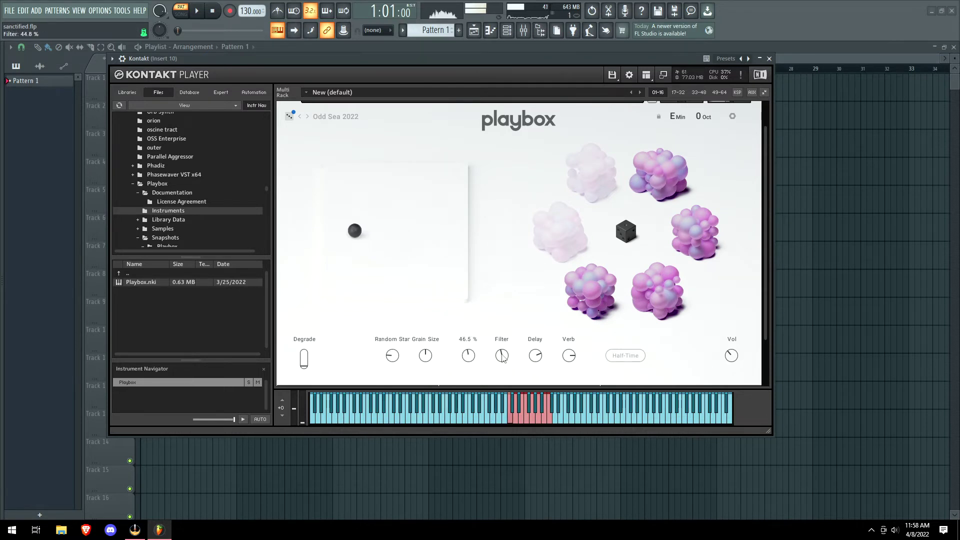
drag(538, 356, 533, 367)
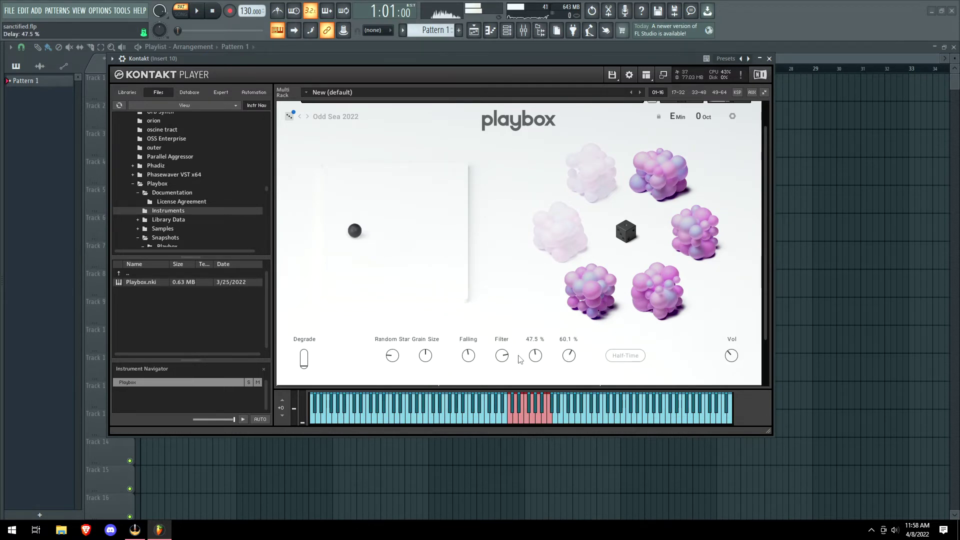
Load the Pandoras Box preset, set its Verb macro to 30.8 % and move the XY control nearer the centre.
click(308, 117)
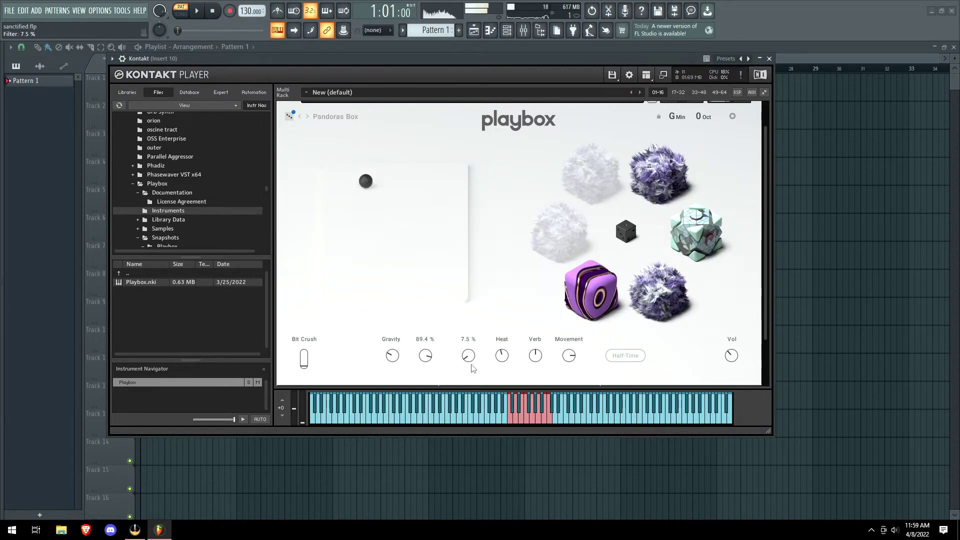
scroll(470, 362, up, 3)
scroll(502, 356, up, 3)
click(430, 245)
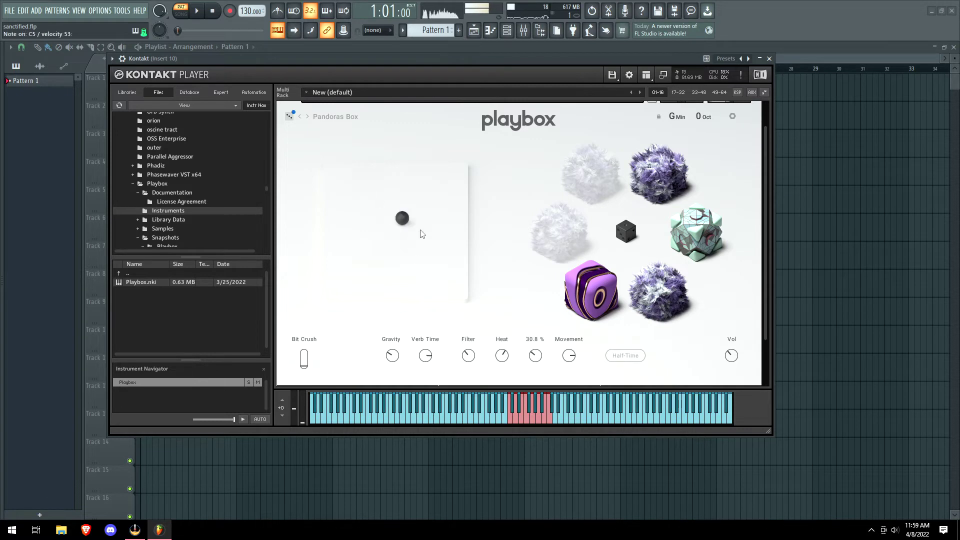
Audition random presets End Horizon and Post Trauma, setting Post Trauma's Movement to 74.5 % and Verb to 31.5 % and adjusting its XY control.
click(290, 116)
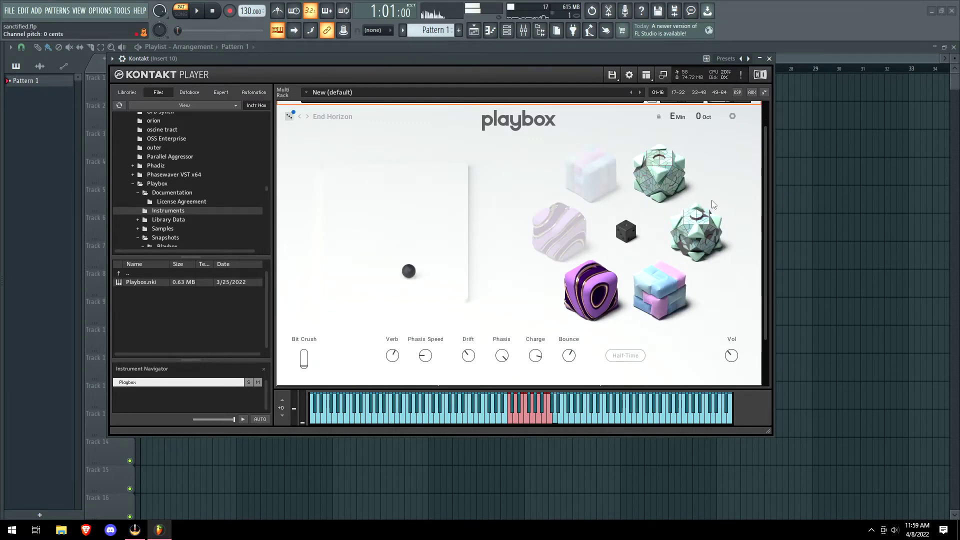
click(290, 117)
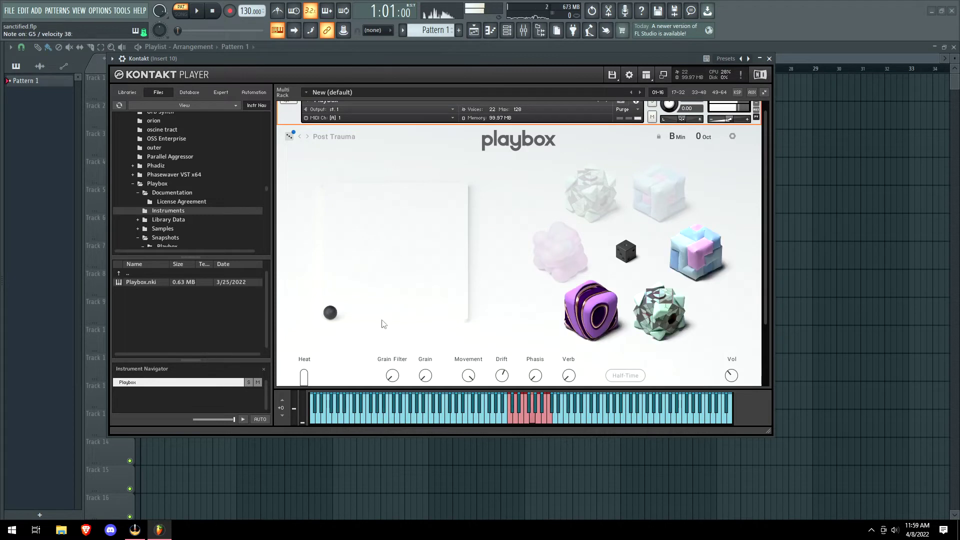
drag(426, 379, 425, 305)
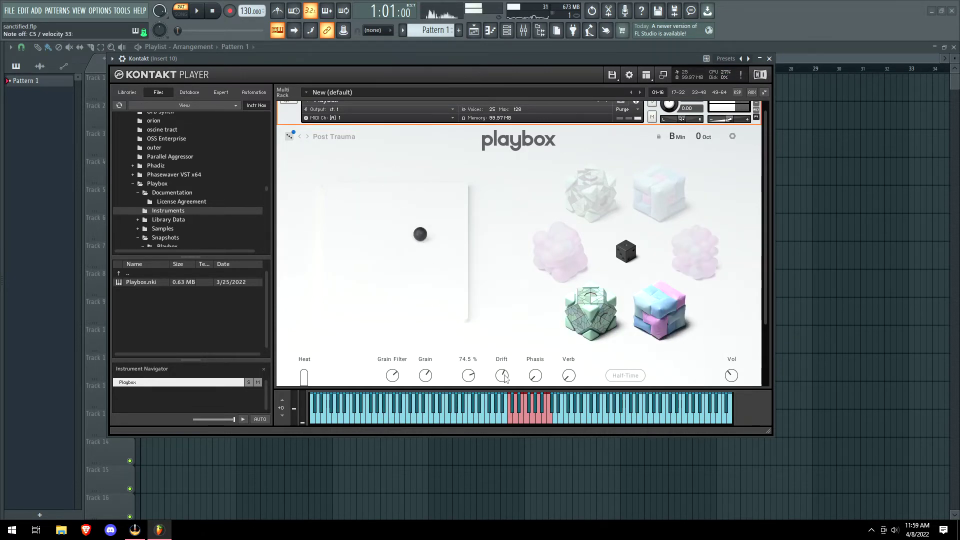
drag(534, 380, 576, 330)
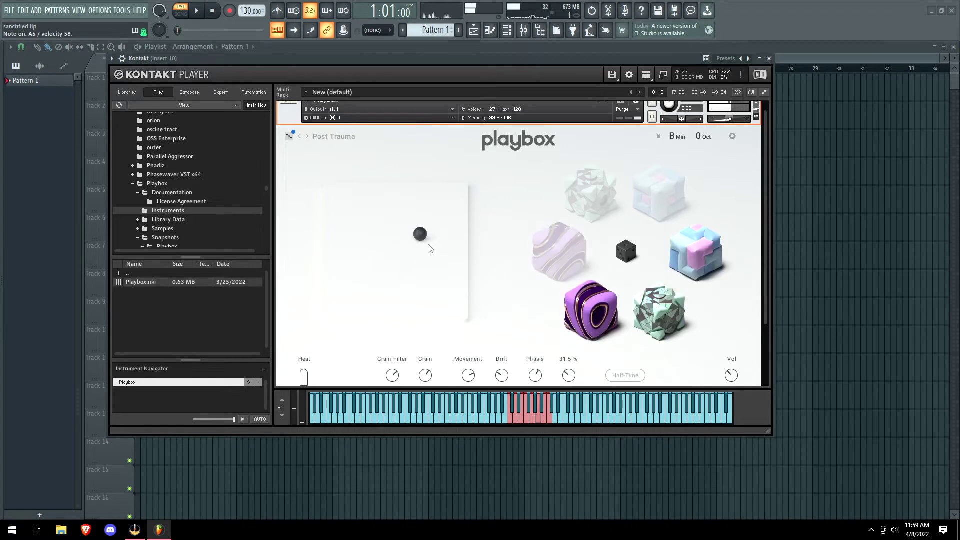
drag(420, 239, 369, 239)
Load the Possibly Over preset with the preset randomiser and reposition its XY control while auditioning the sound.
click(290, 140)
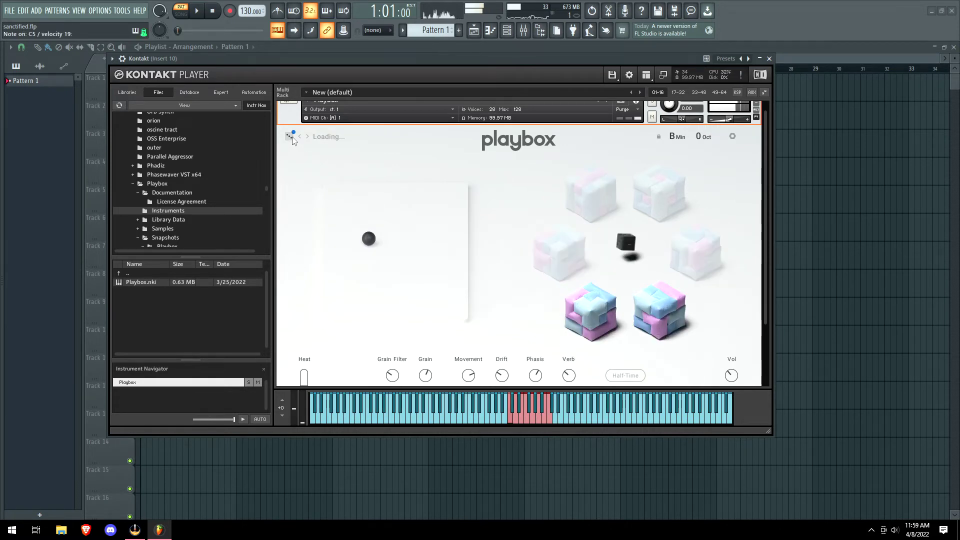
click(376, 227)
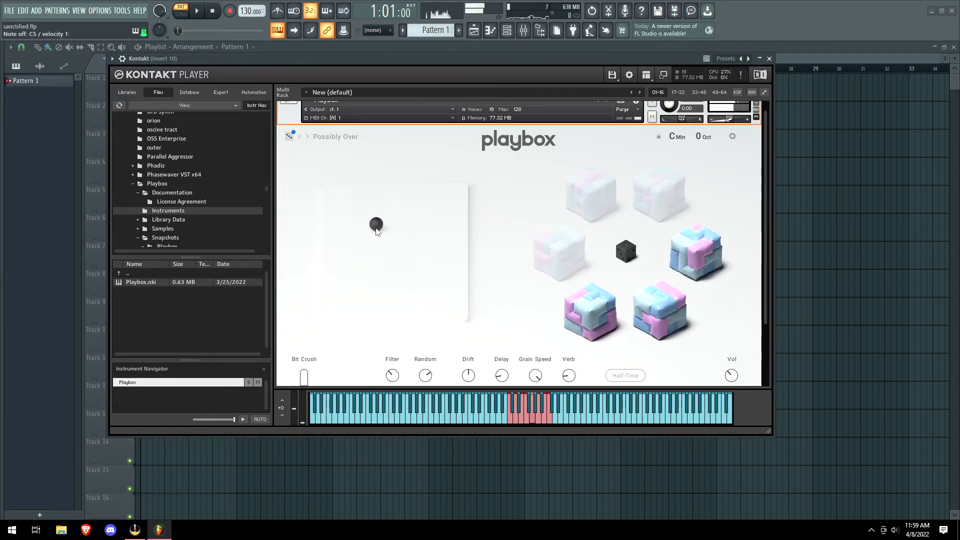
drag(377, 231, 353, 253)
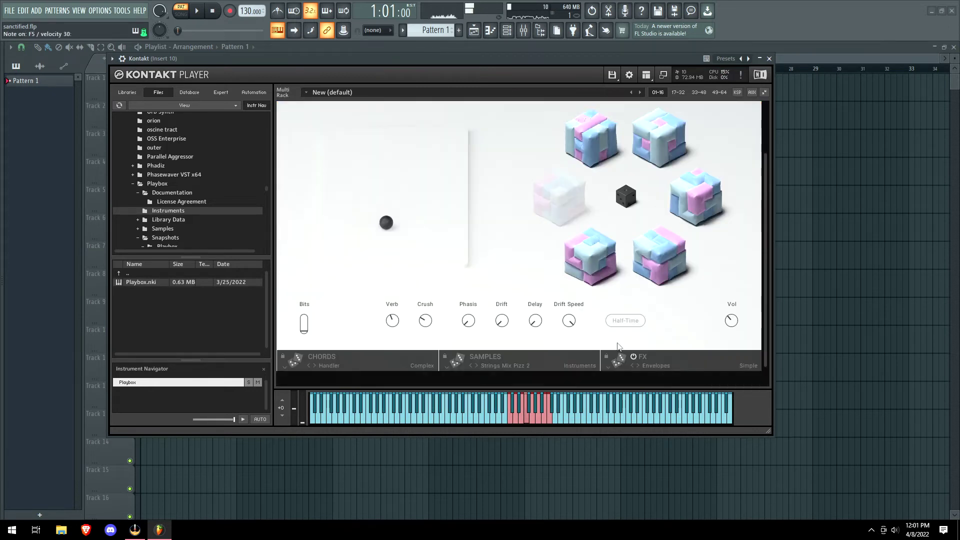
scroll(530, 295, up, 2)
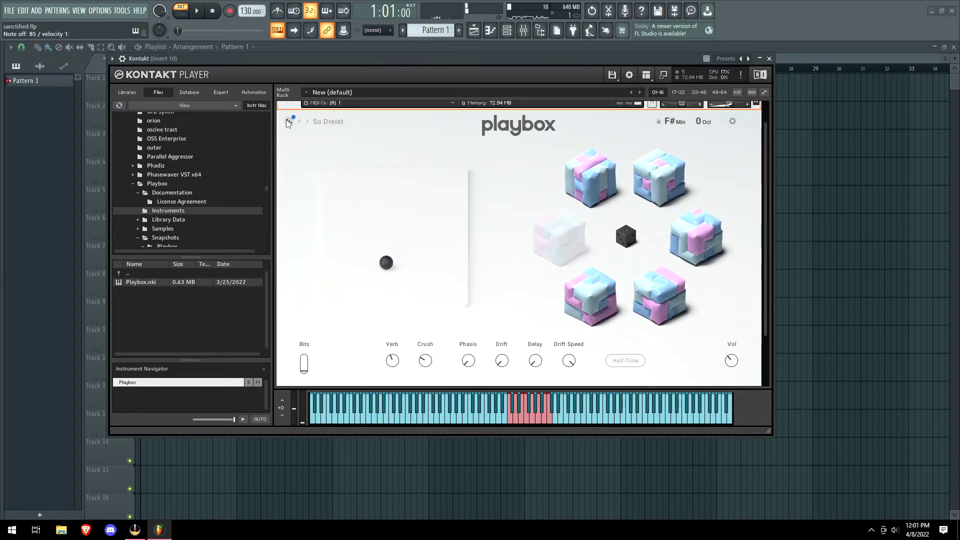
Load the My Reasons preset with the preset randomiser and switch off its FX section while auditioning.
click(289, 122)
scroll(545, 220, down, 1)
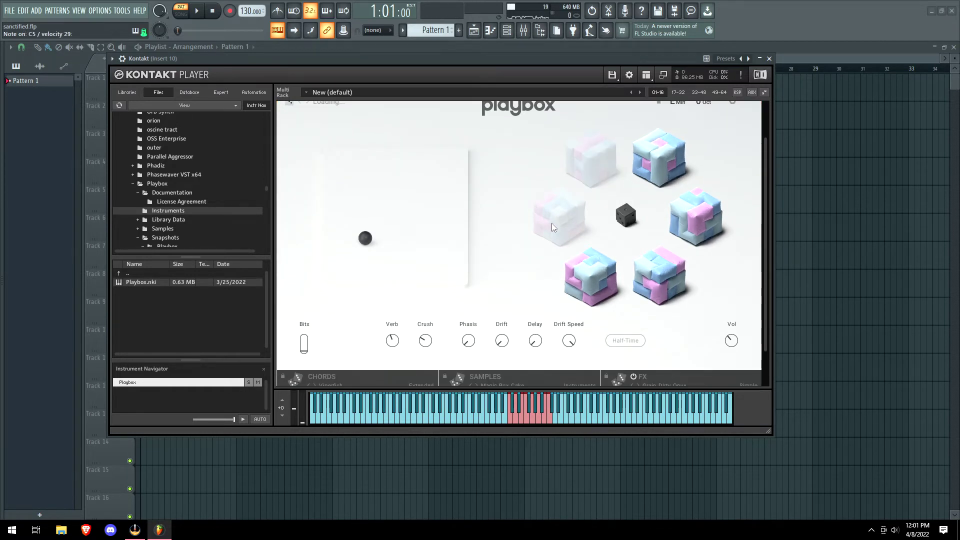
scroll(551, 223, down, 1)
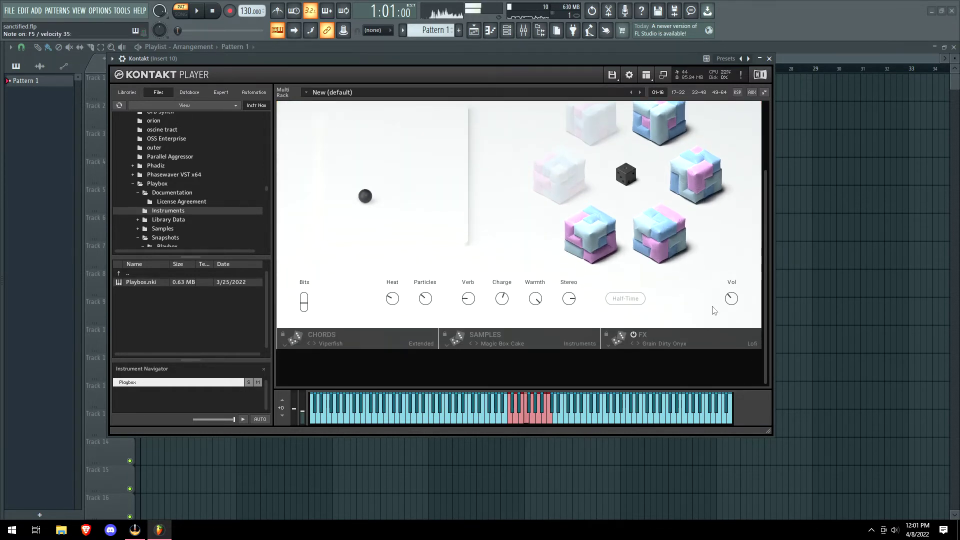
click(635, 339)
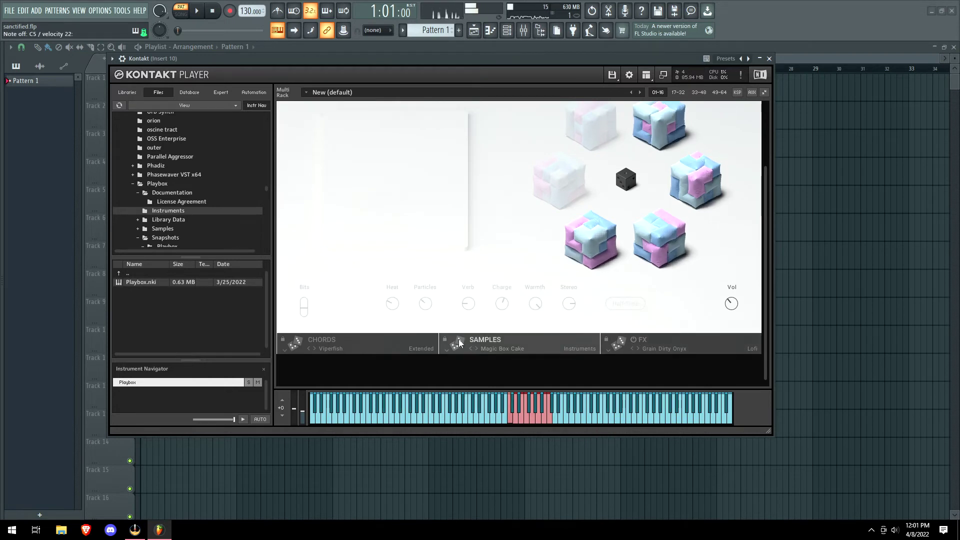
scroll(510, 300, up, 1)
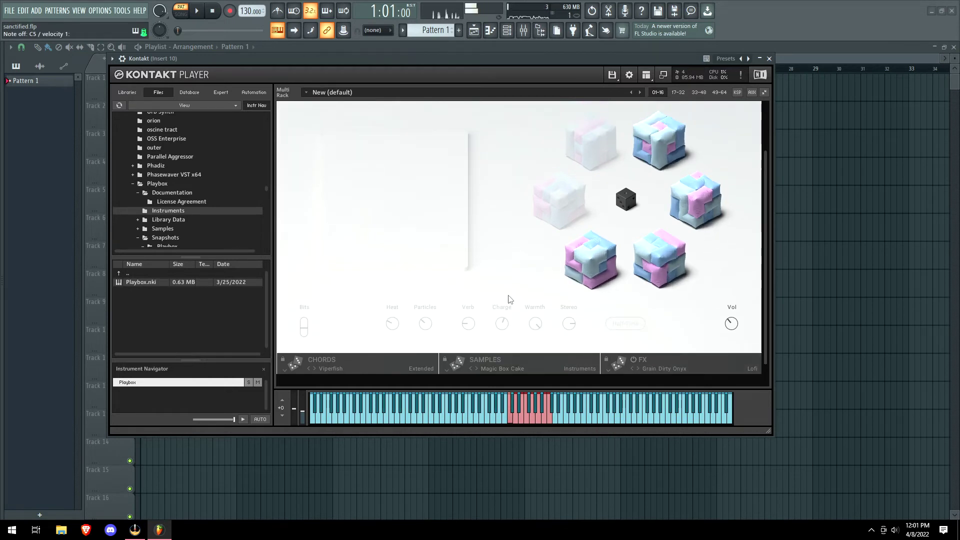
scroll(509, 300, up, 2)
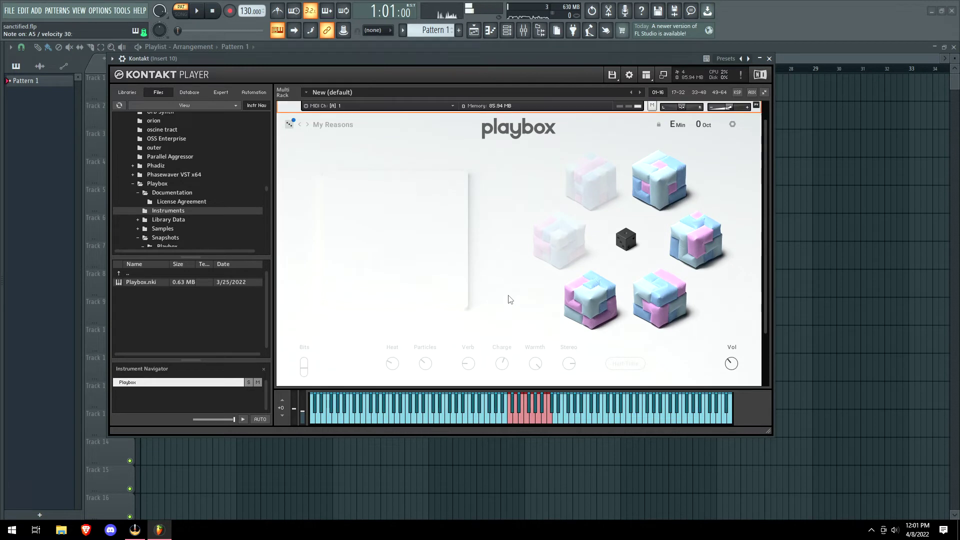
Lower the Filter macro of the You Okay preset while auditioning it, and load the next preset.
scroll(584, 280, down, 1)
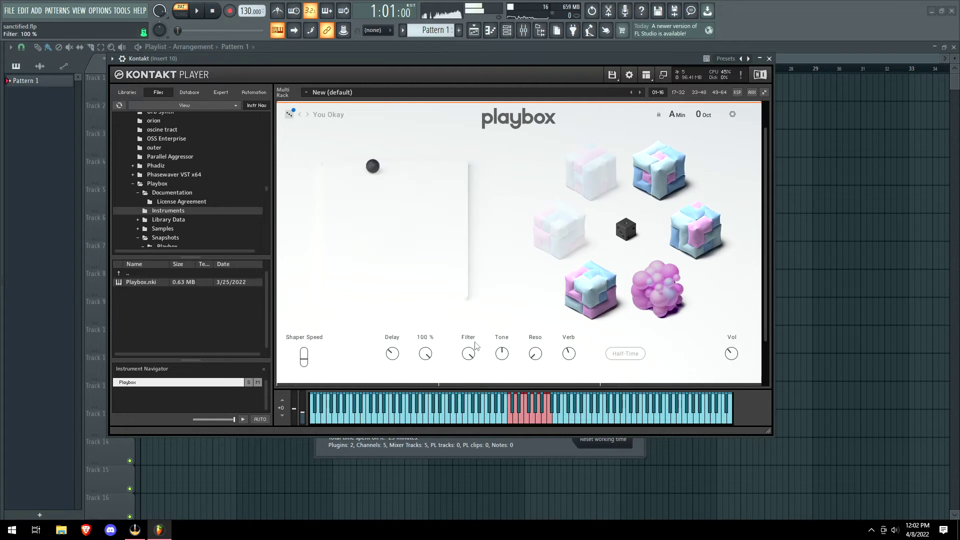
drag(470, 353, 471, 357)
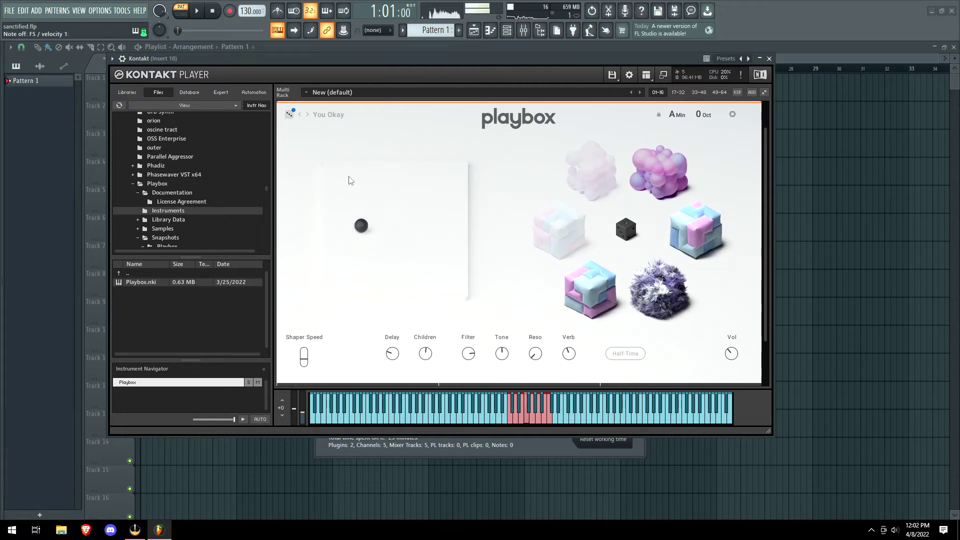
click(308, 115)
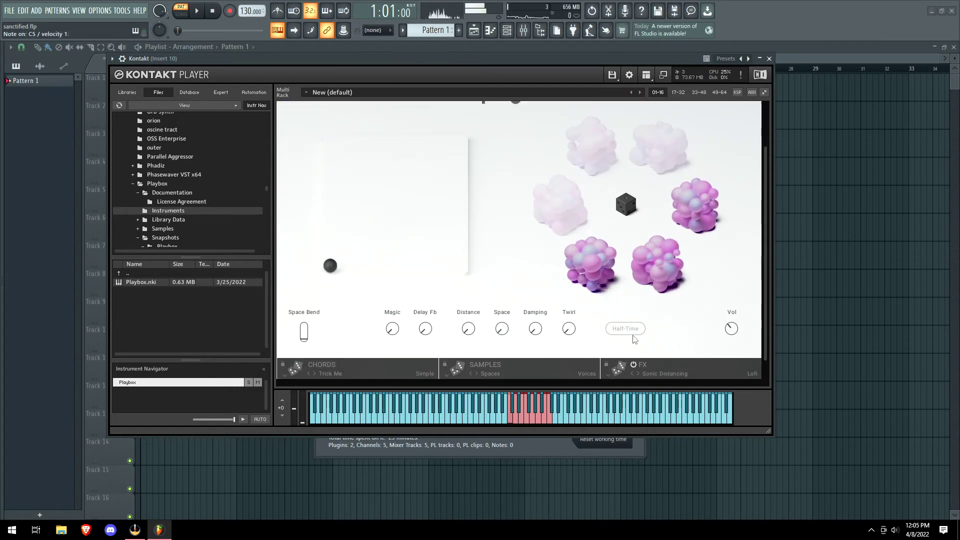
Randomise only the FX section, auditioning Grain Fall and Strum Sloth, and raise Strum Sloth's Strum Bits macro.
click(620, 371)
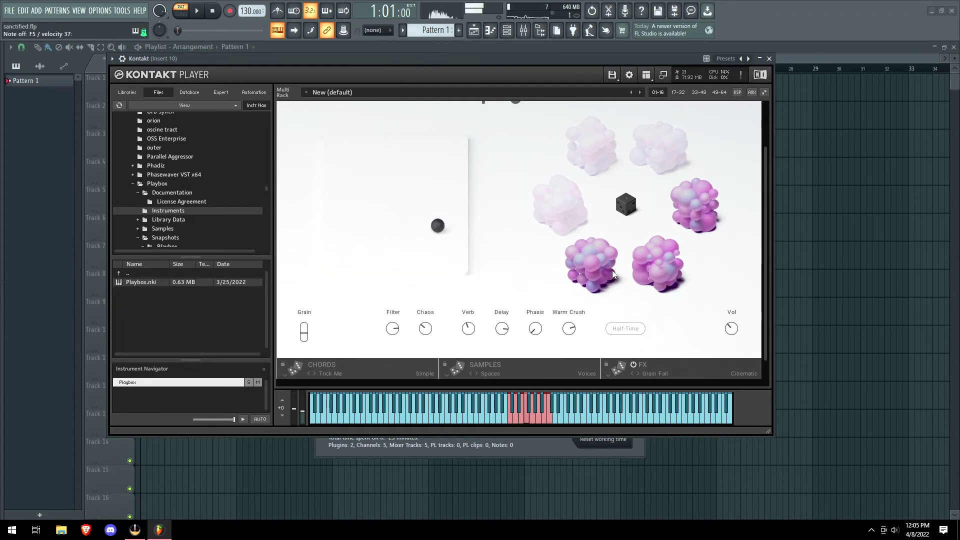
scroll(612, 270, down, 2)
scroll(629, 294, up, 2)
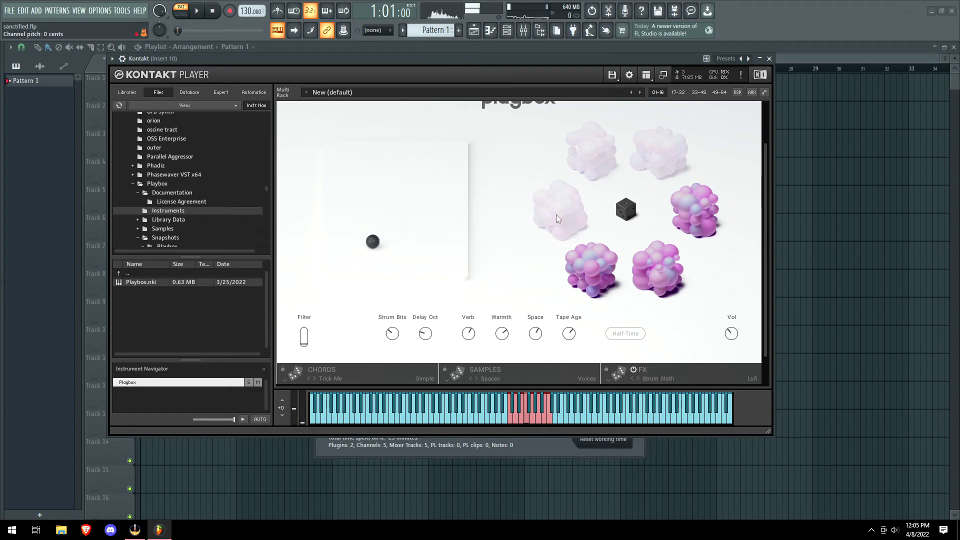
scroll(555, 230, down, 2)
scroll(556, 249, up, 2)
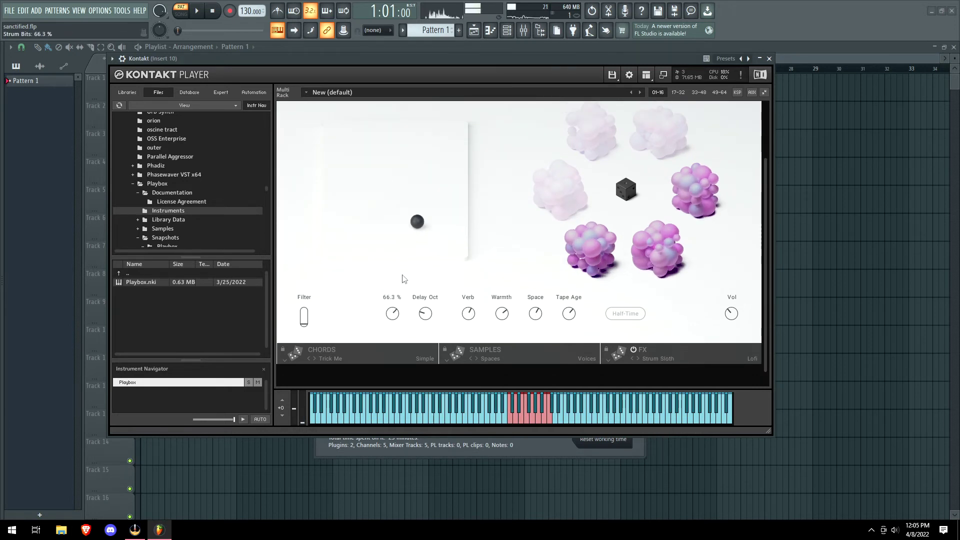
Load another preset with the preset randomiser and reposition its XY control while auditioning.
scroll(385, 249, up, 1)
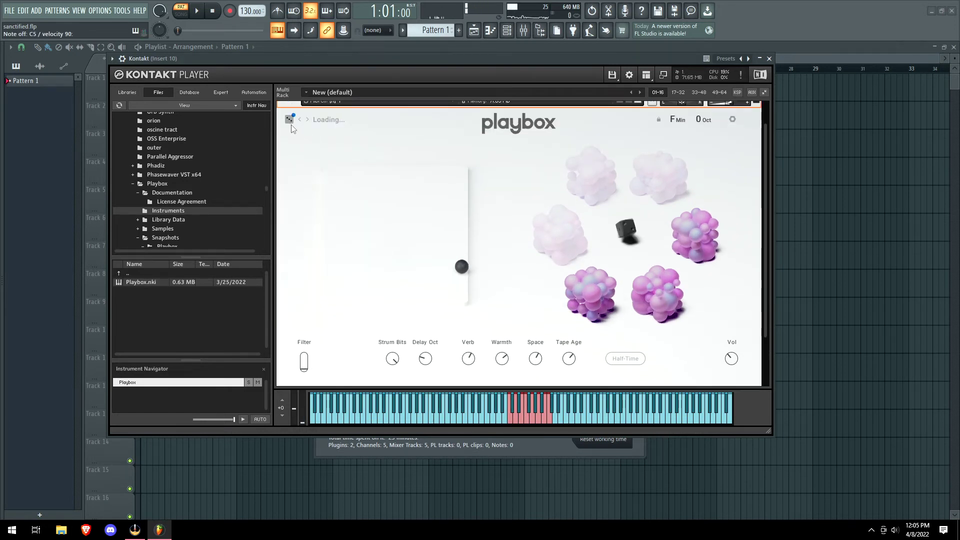
click(389, 267)
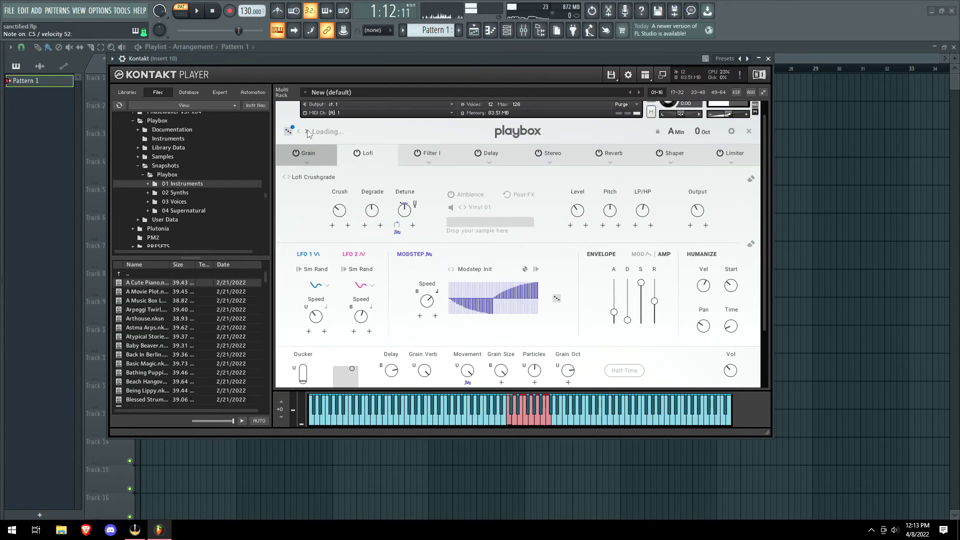
Load the Wet September preset and enable its Arp with the Zig-Zag Down pattern.
click(307, 131)
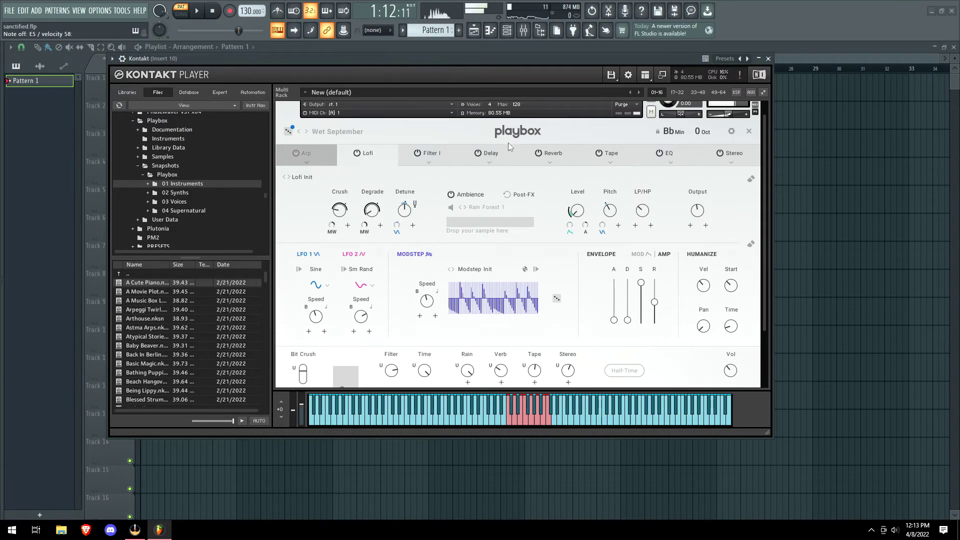
click(304, 152)
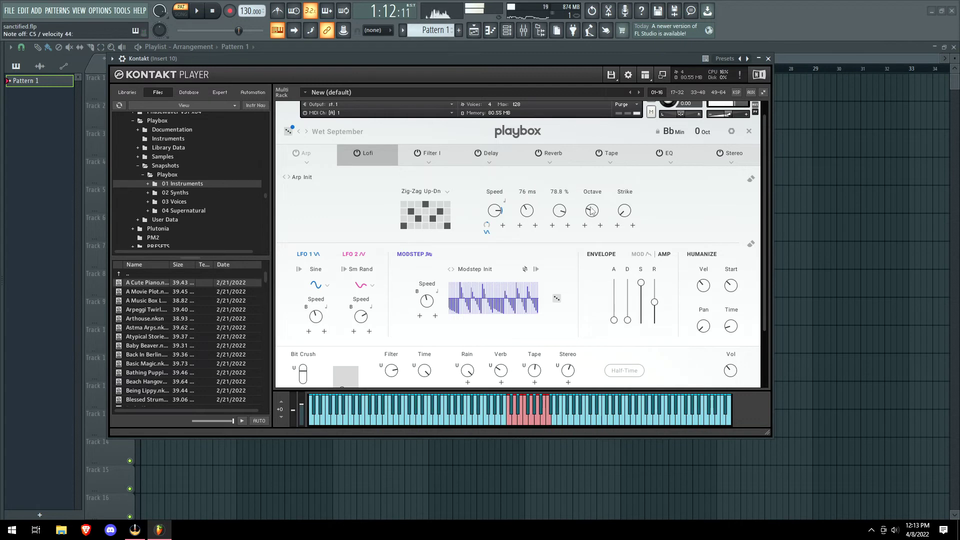
click(422, 193)
click(409, 245)
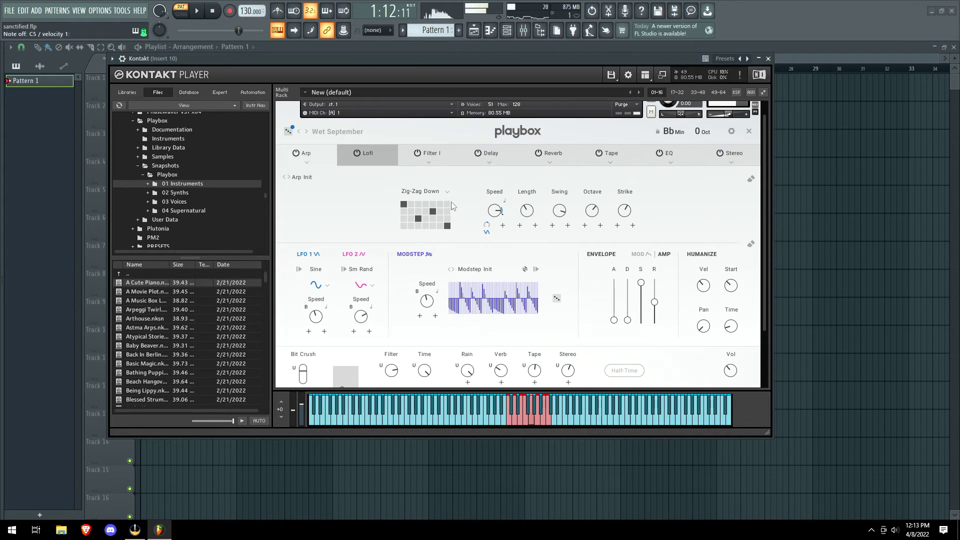
click(419, 153)
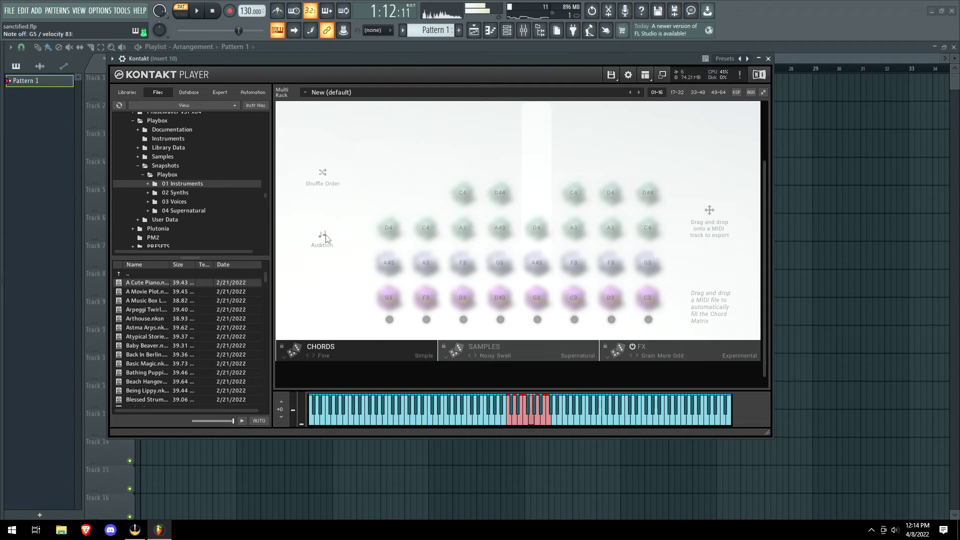
Turn on Audition for the Fine chord set and export its chords as MIDI into Pattern 1's piano roll.
scroll(341, 219, up, 2)
click(328, 250)
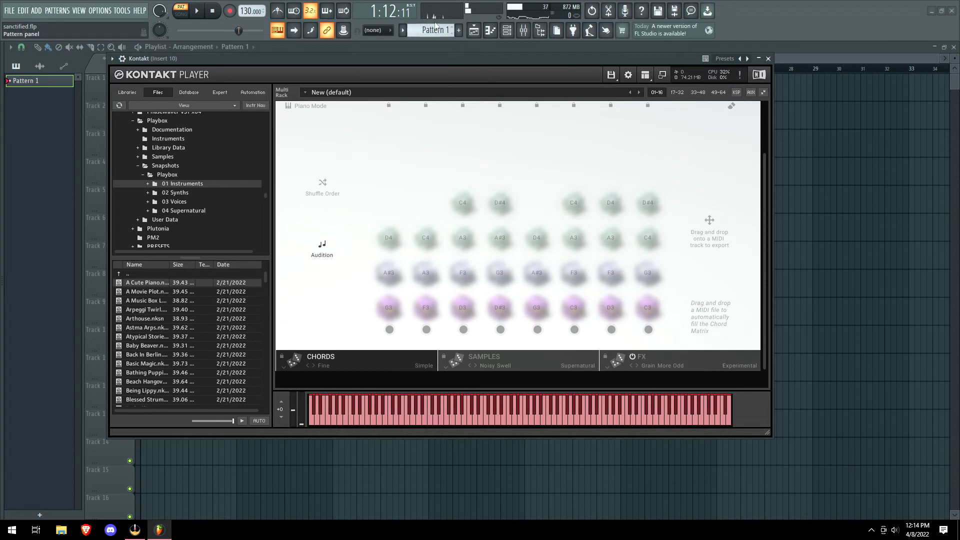
click(491, 31)
drag(716, 230, 80, 216)
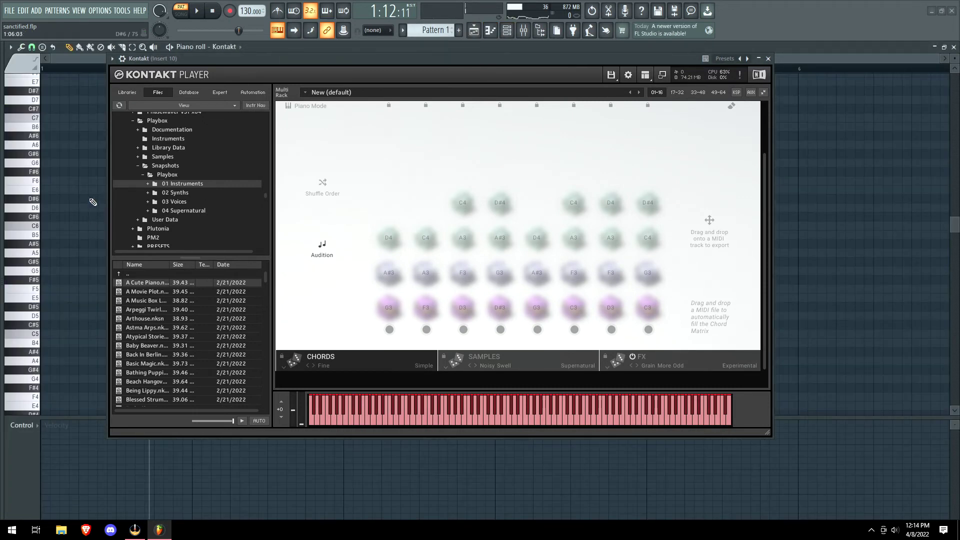
Play the exported chords from the start of the pattern and move the Kontakt window to uncover the notes.
click(51, 70)
key(space)
scroll(847, 215, down, 3)
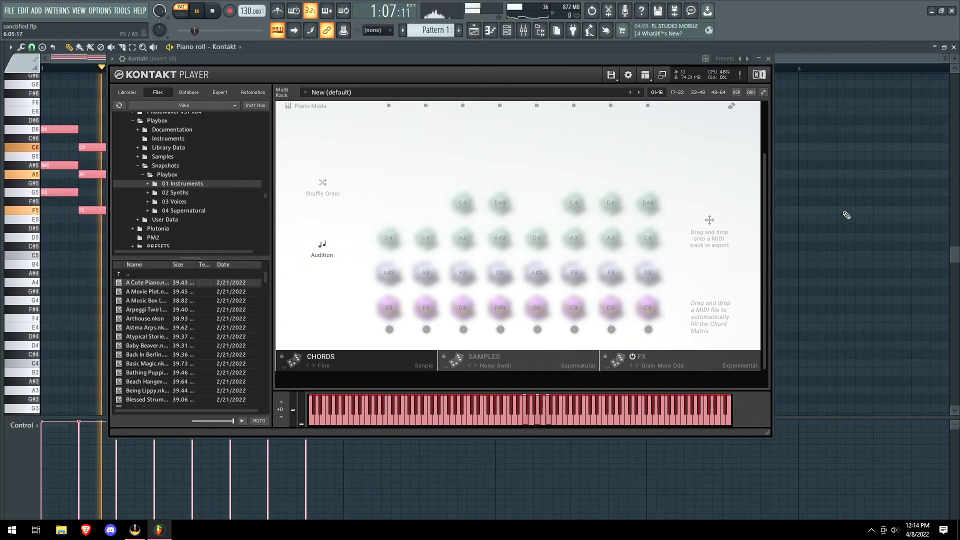
drag(404, 62, 518, 92)
Shuffle the order of the chords in the Chord Matrix while the pattern plays.
scroll(473, 182, down, 1)
scroll(501, 204, up, 1)
scroll(417, 244, up, 1)
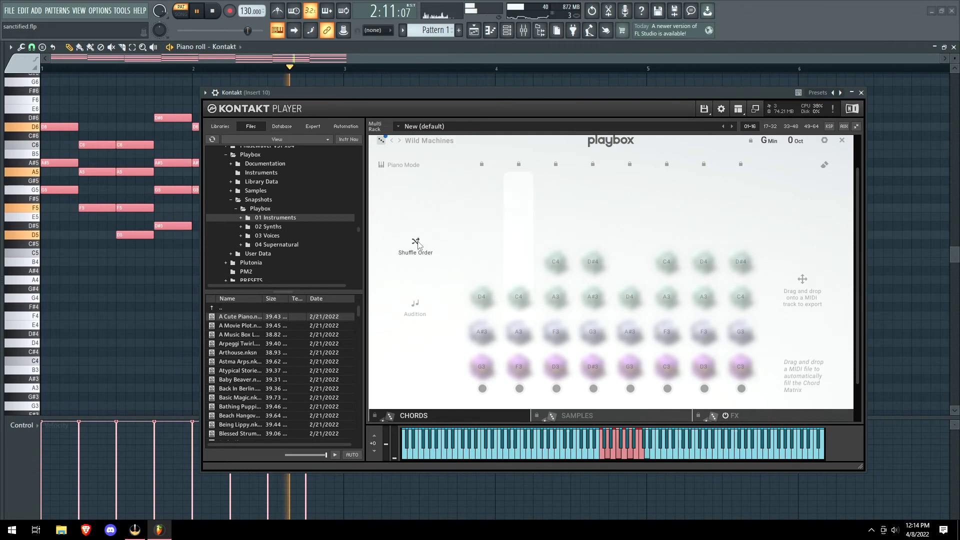
click(416, 242)
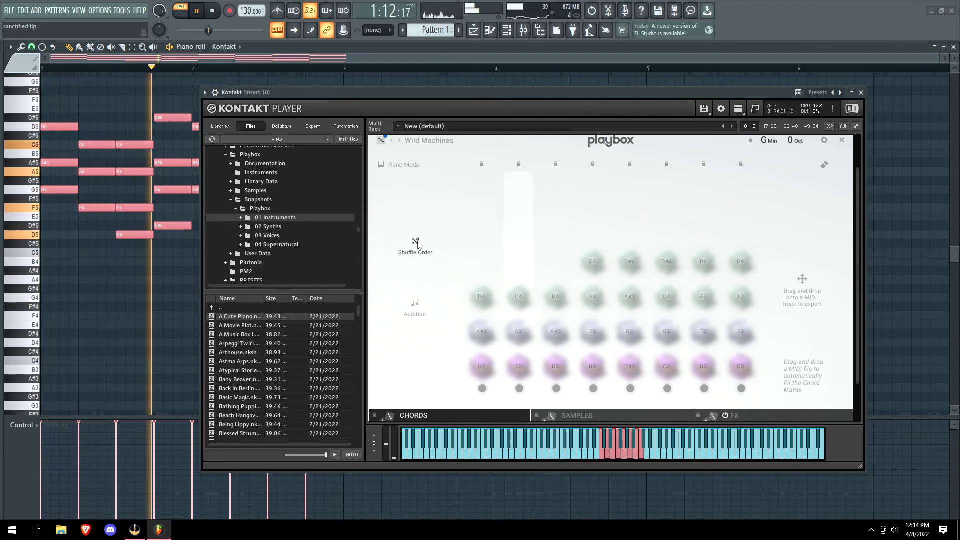
Randomise the samples in the Synths, Bass and Noises rows of the sample matrix.
click(582, 416)
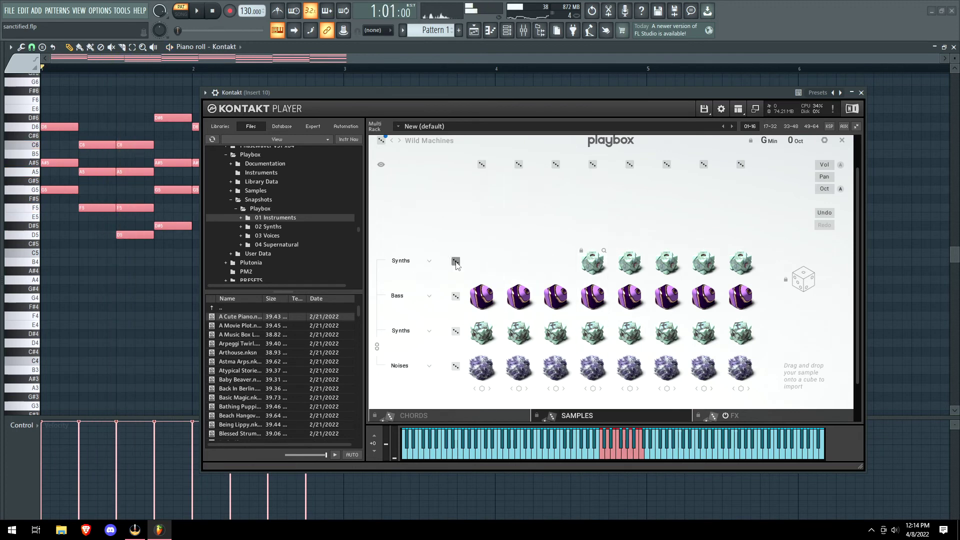
click(456, 296)
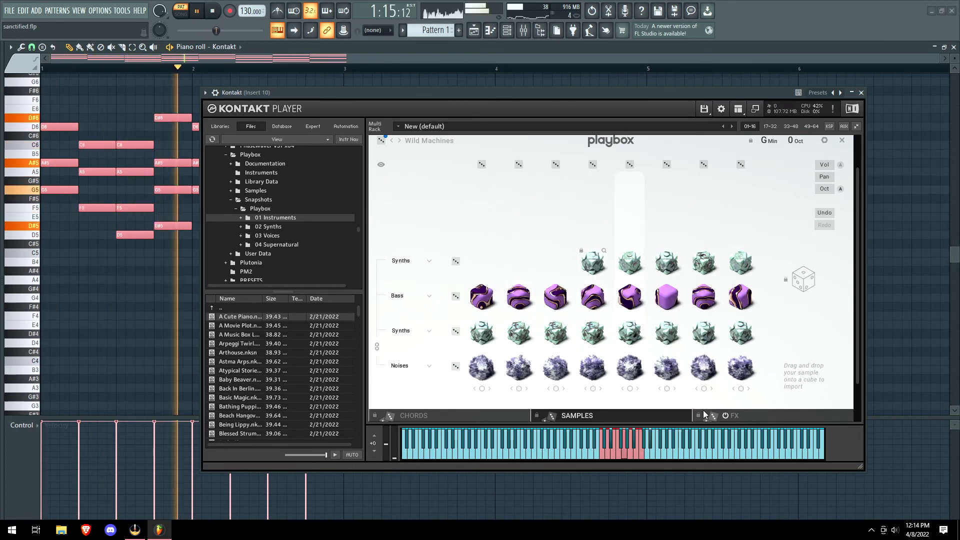
Load the Grain Sloppy Lines FX preset, compare the sound with Lofi off and on, and show the Playbox credits.
click(732, 417)
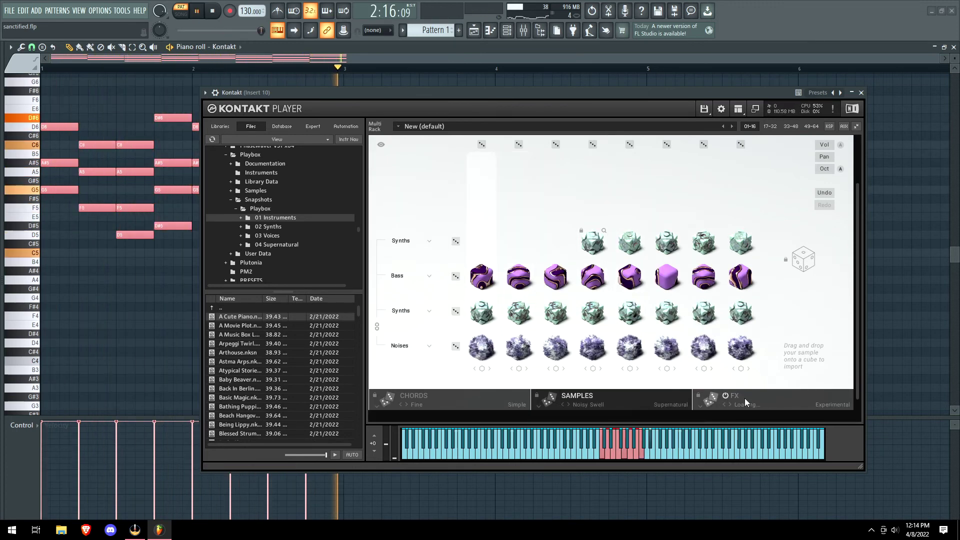
click(451, 157)
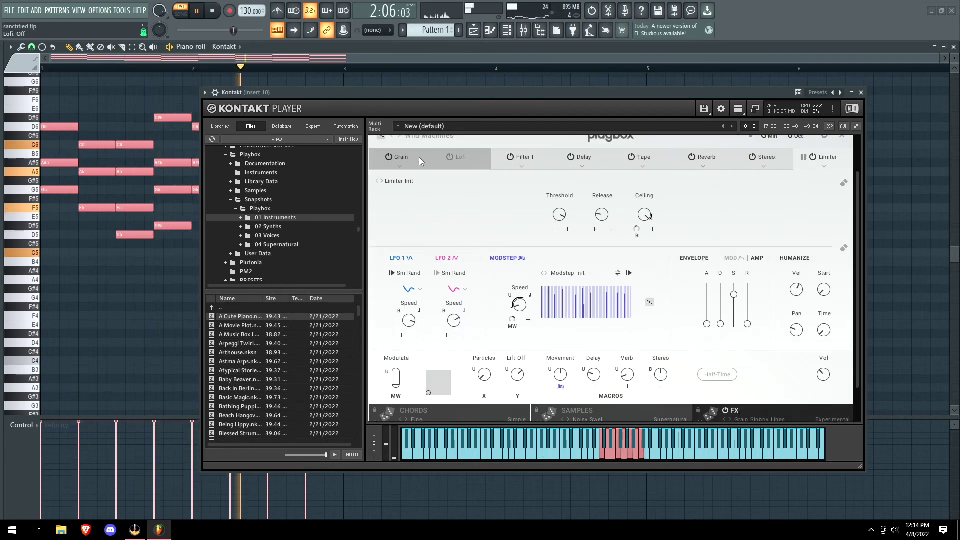
click(450, 156)
click(610, 139)
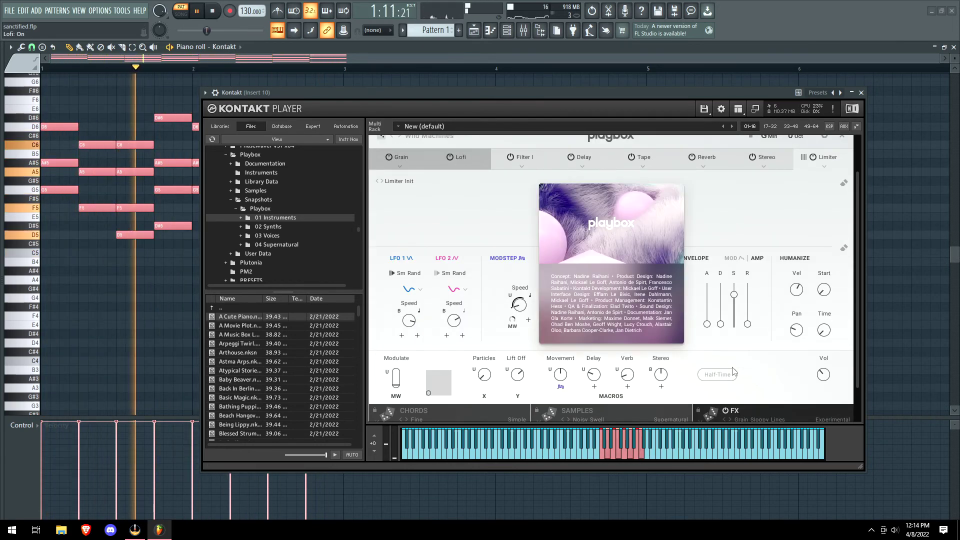
Load the Grain Mech NRG FX preset with the FX randomiser, set LFO 2's waveform to Saw and move the XY control nearer the centre.
click(713, 415)
scroll(729, 283, down, 3)
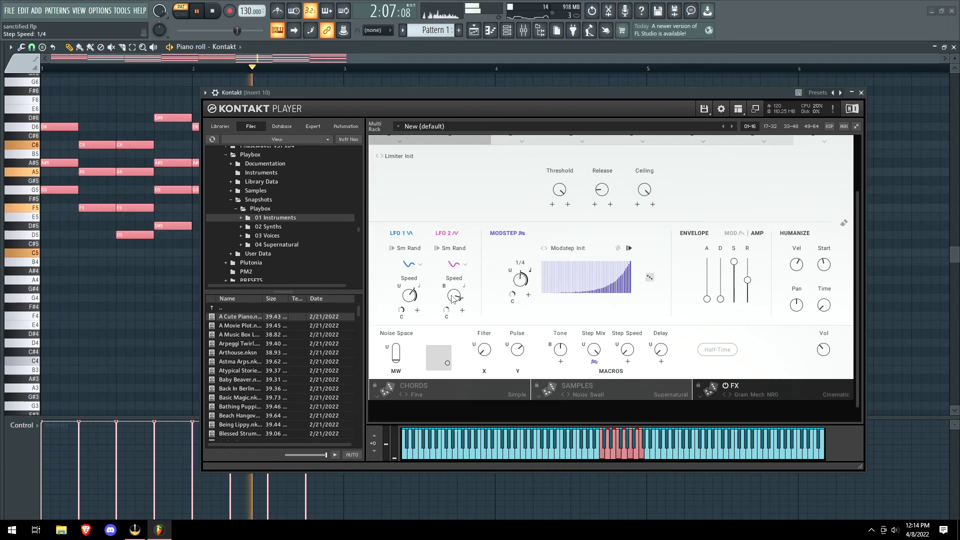
click(451, 265)
click(470, 305)
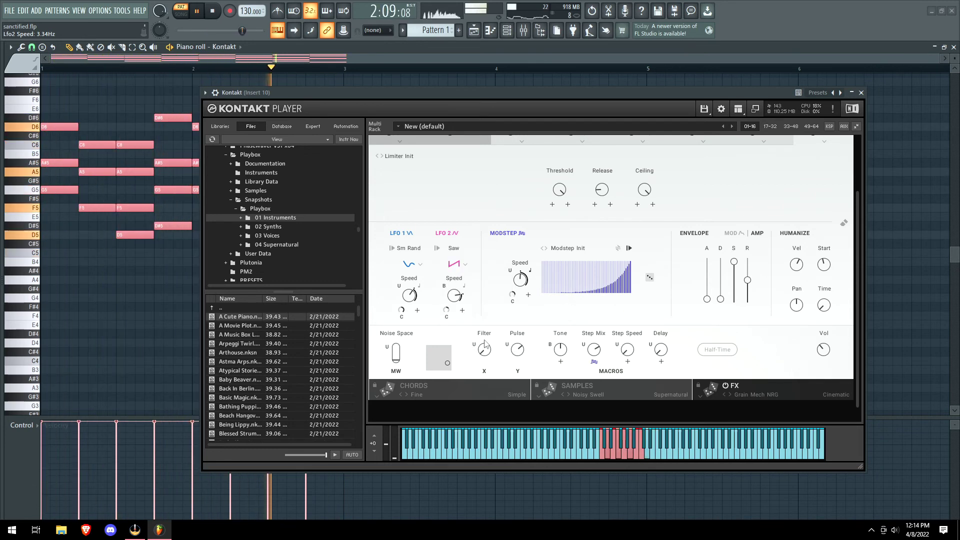
mouse_move(447, 363)
mouse_down()
mouse_move(420, 350)
mouse_move(446, 366)
mouse_move(439, 356)
mouse_up()
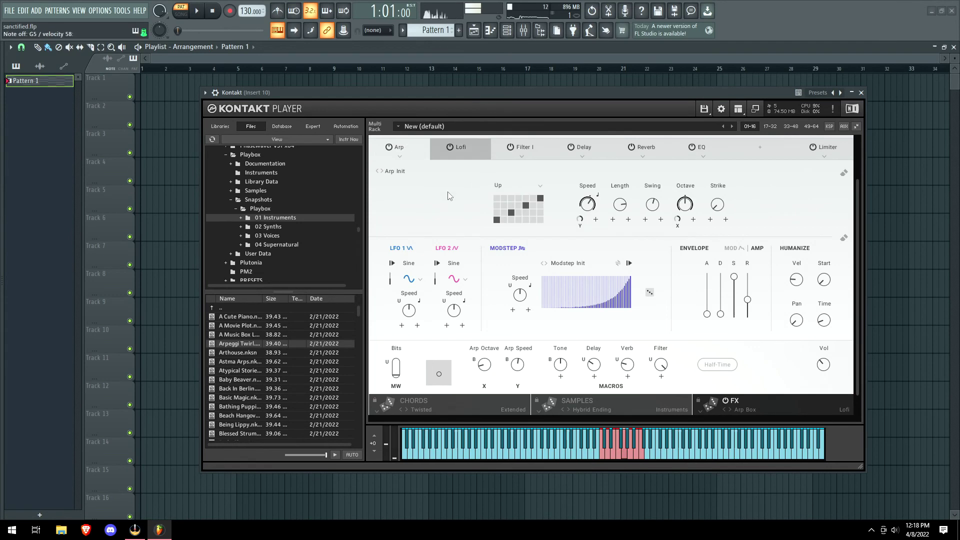
Try an Arp speed of 1/4 with adjusted Length, Swing and Strike, and load the Arp Quarter Triplets UpDn effect preset.
drag(589, 204, 623, 232)
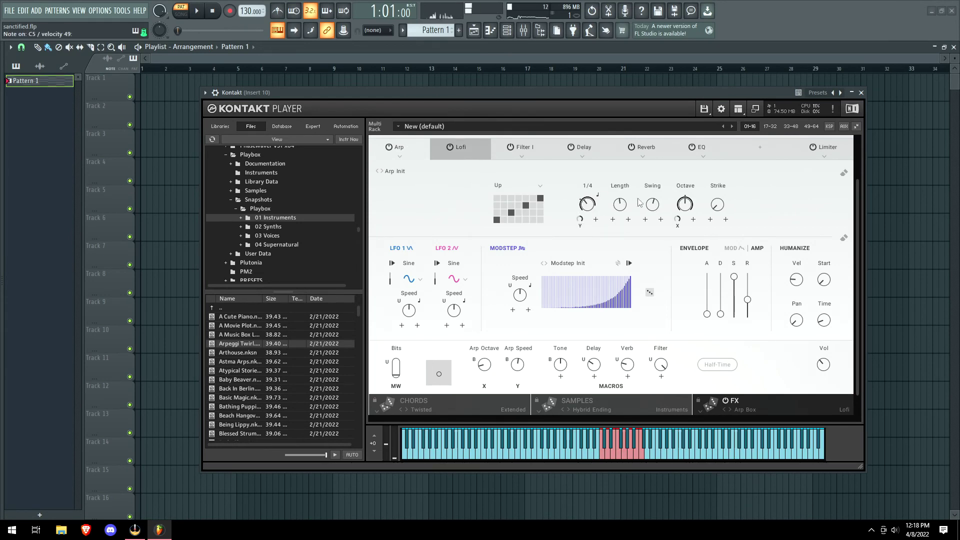
drag(716, 205, 721, 196)
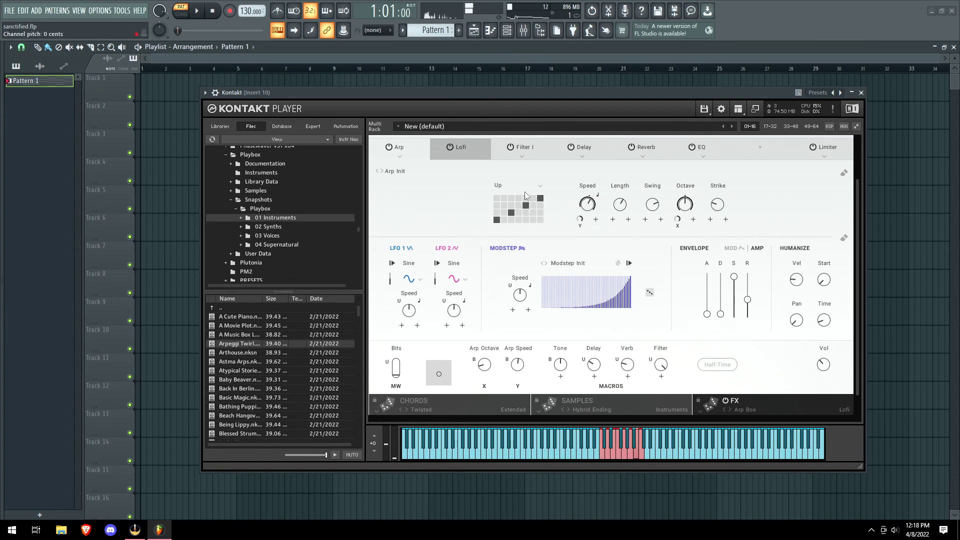
click(393, 171)
click(438, 200)
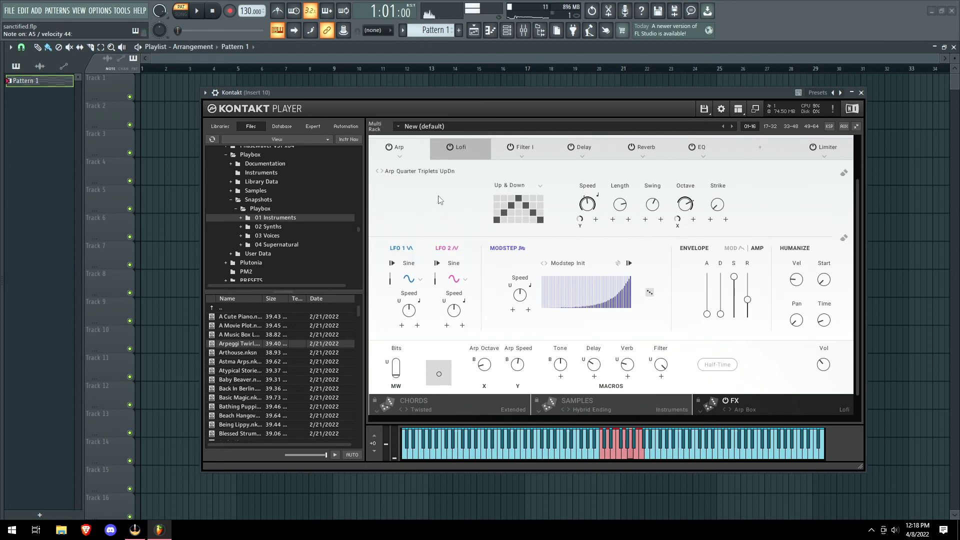
click(733, 403)
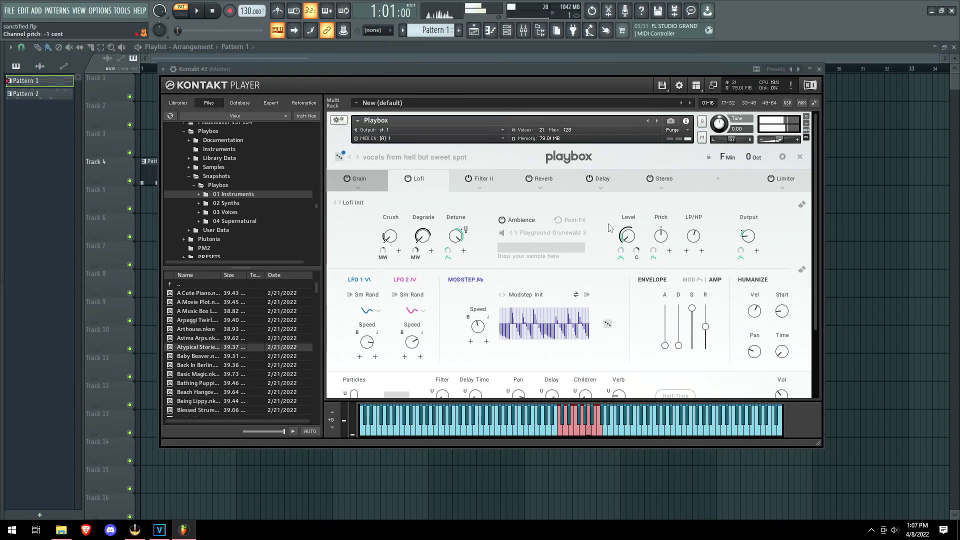
Load the Pitch Drop To Zero FX preset with the FX randomiser for the "vocals from hell but sweet spot" preset.
scroll(500, 350, down, 1)
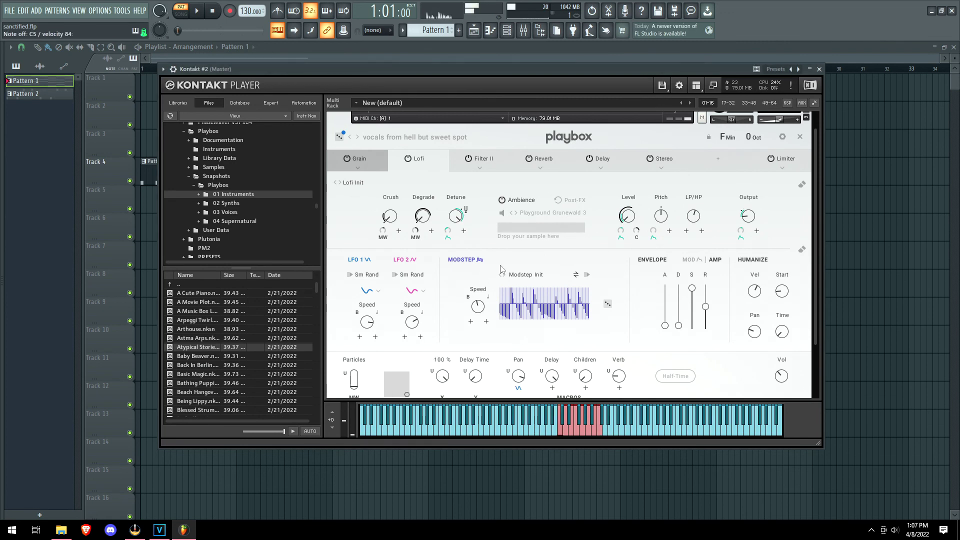
scroll(560, 383, down, 2)
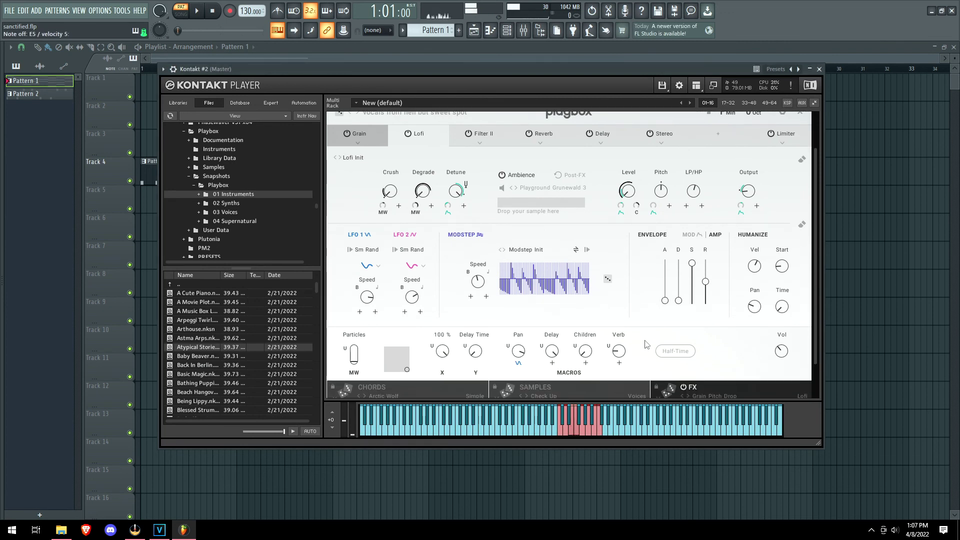
click(673, 383)
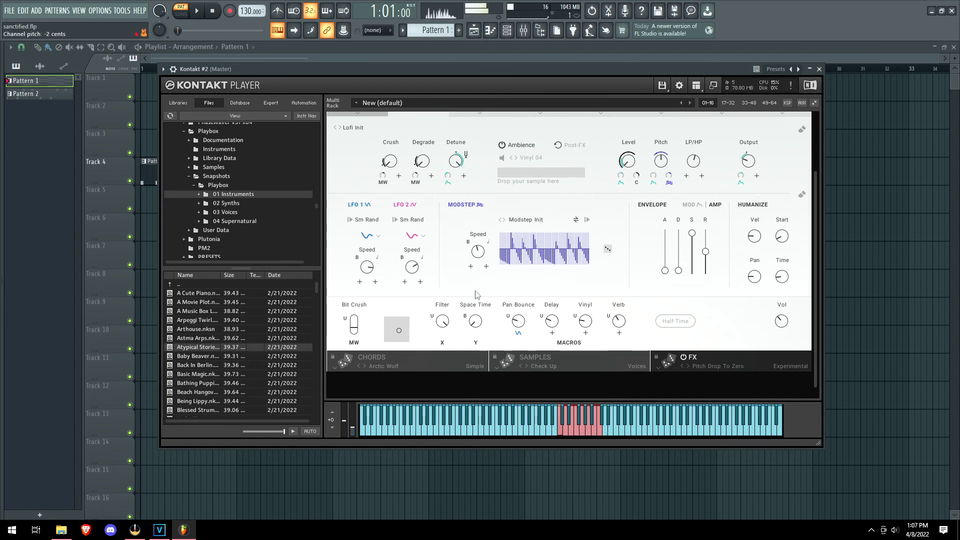